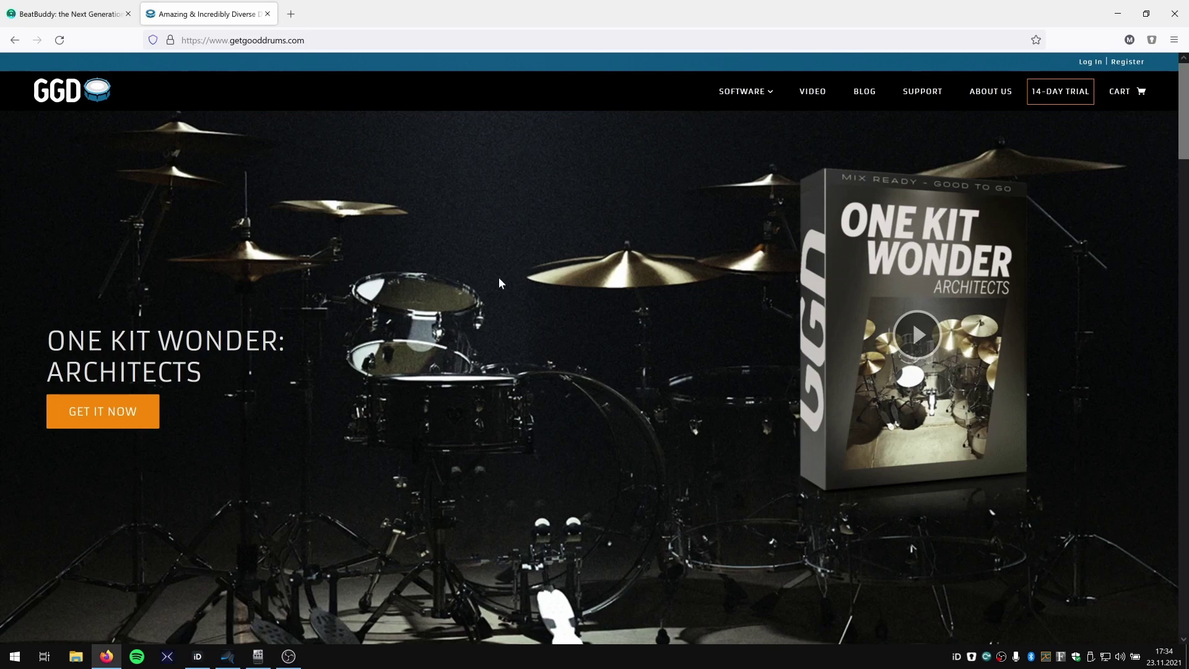
# Browse the GetGood Drums MIDI groove packs and the BeatBuddy product page
pyautogui.moveTo(730, 99)
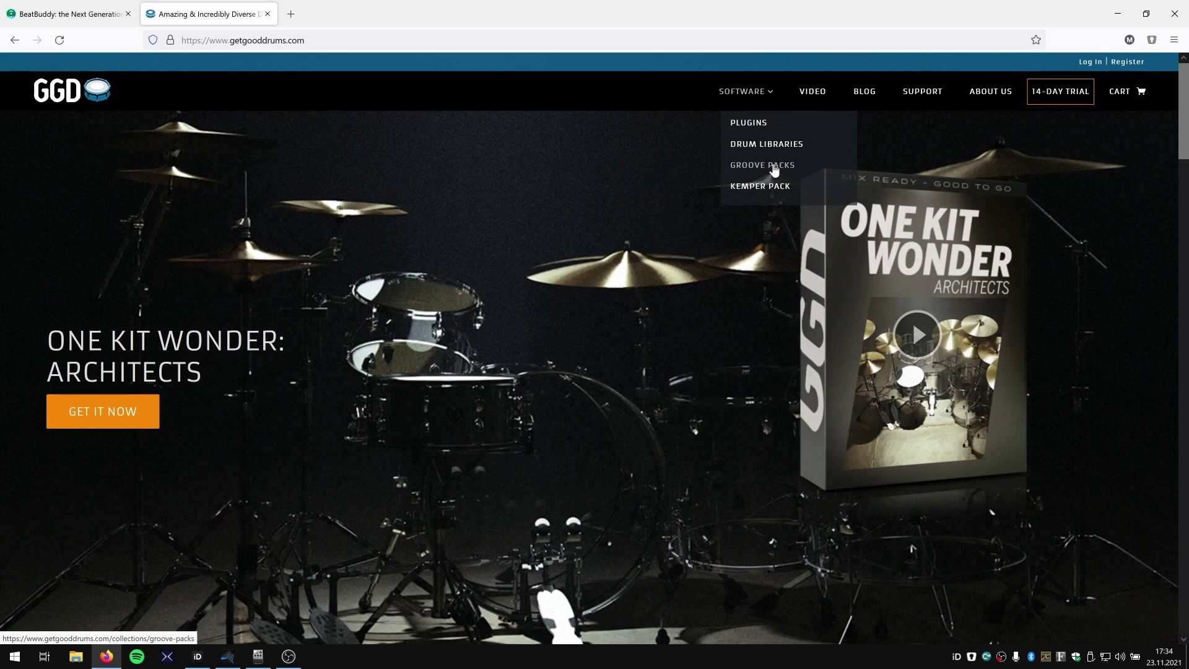
pyautogui.click(774, 169)
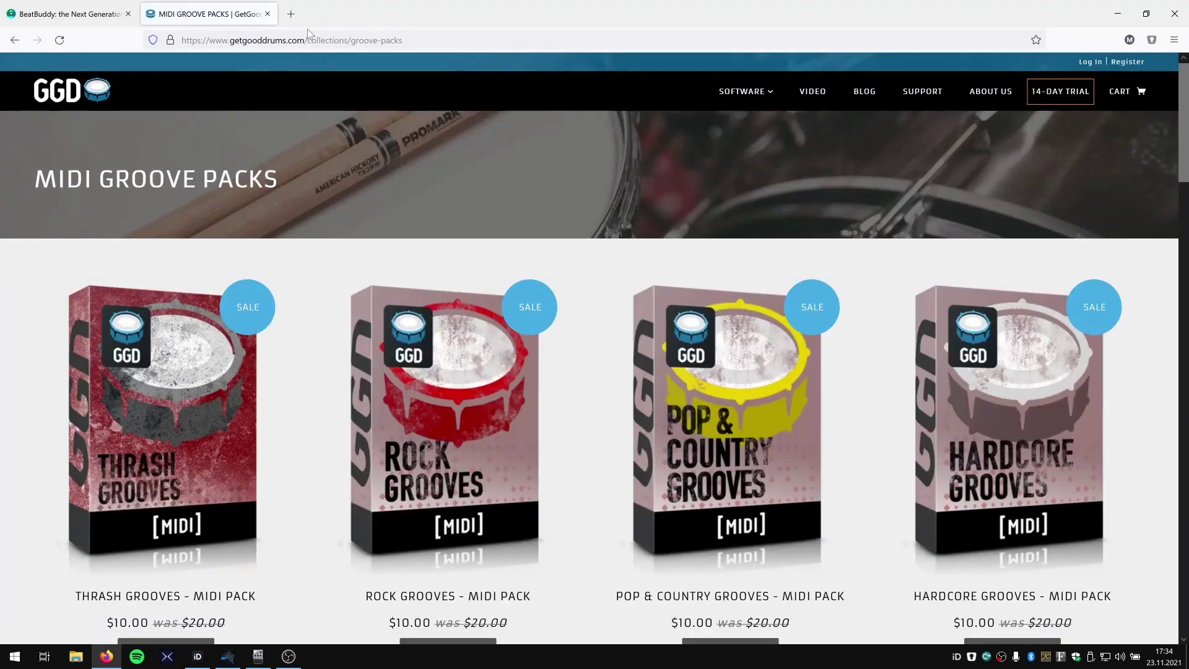
pyautogui.scroll(-15, 569, 341)
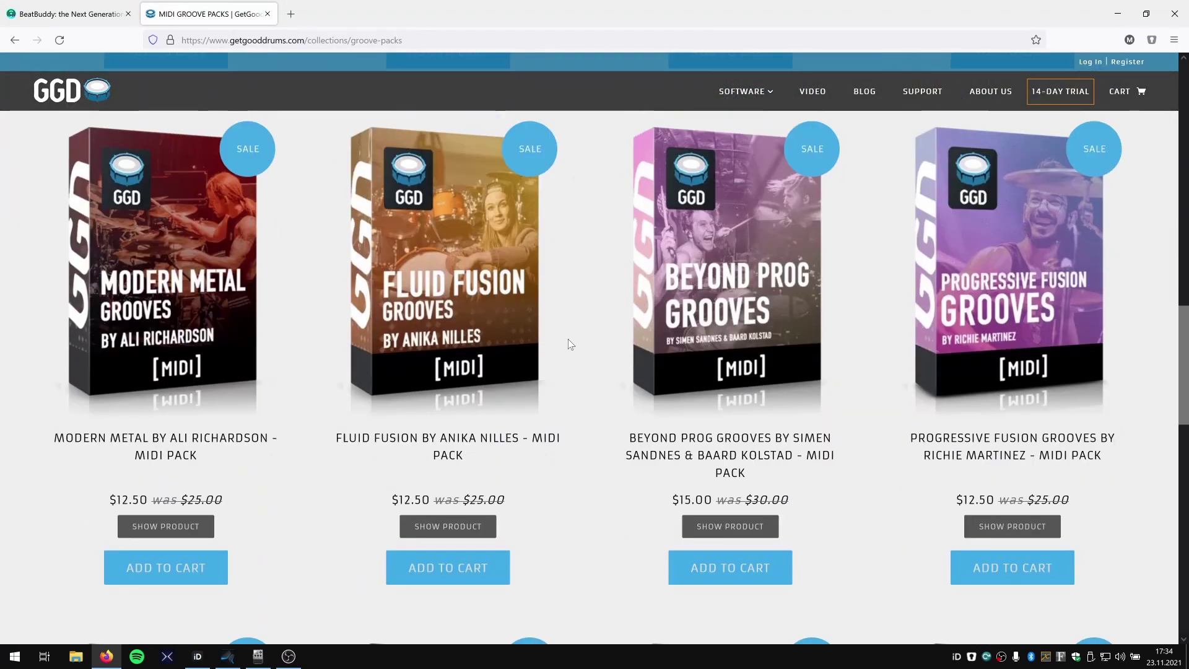
pyautogui.scroll(5, 569, 342)
pyautogui.scroll(2, 571, 344)
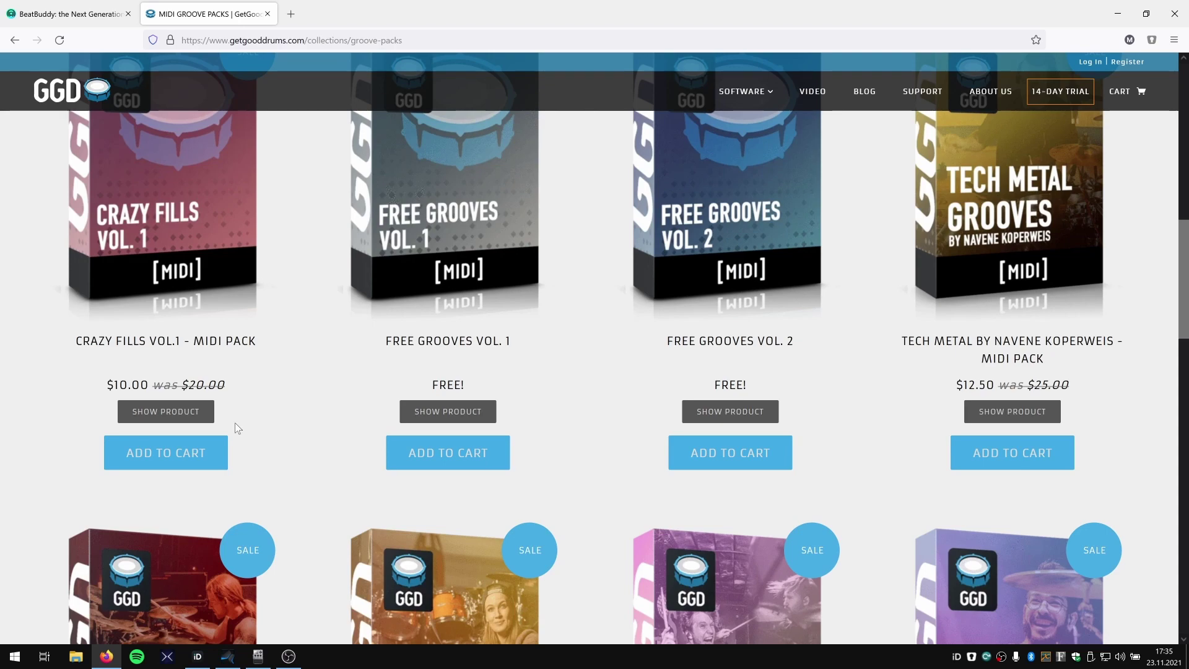
pyautogui.click(69, 13)
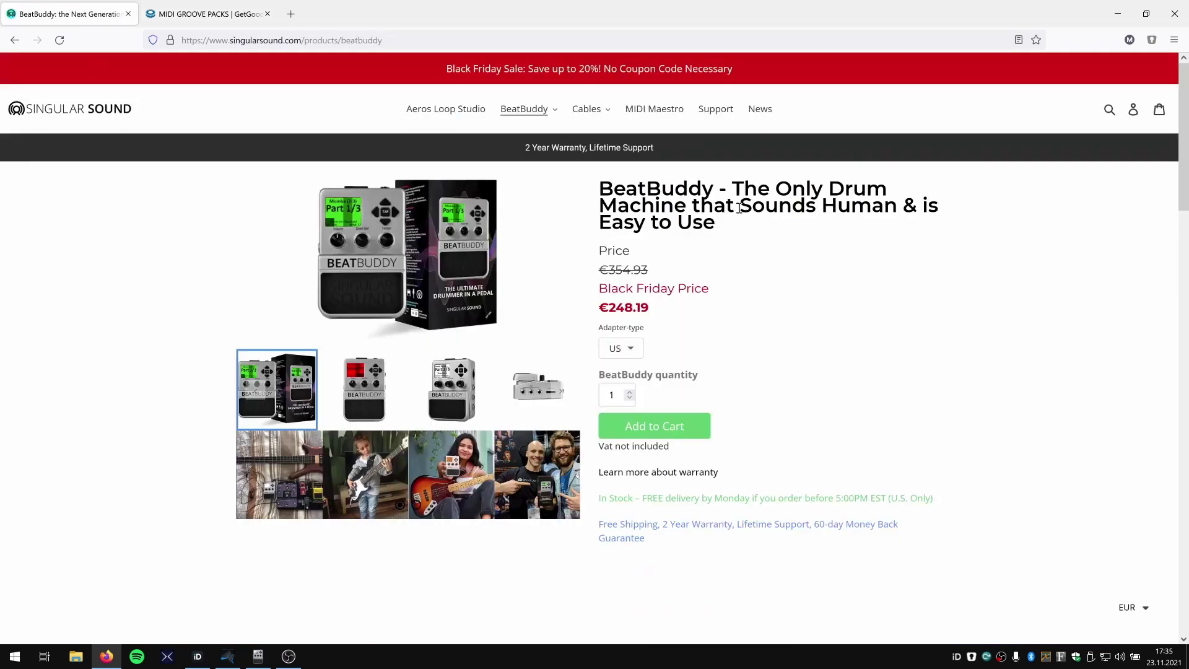
pyautogui.scroll(-15, 150, 221)
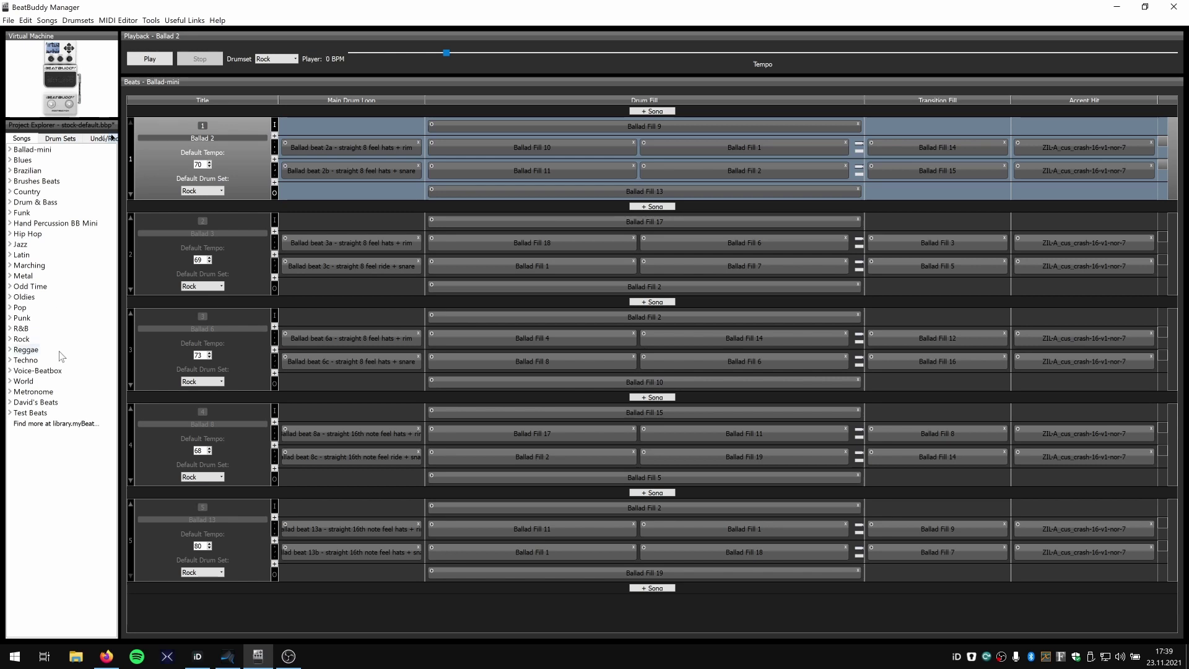
# Create a song folder named Demo and add a new song inside it
pyautogui.click(52, 139)
pyautogui.click(32, 140)
pyautogui.click(47, 20)
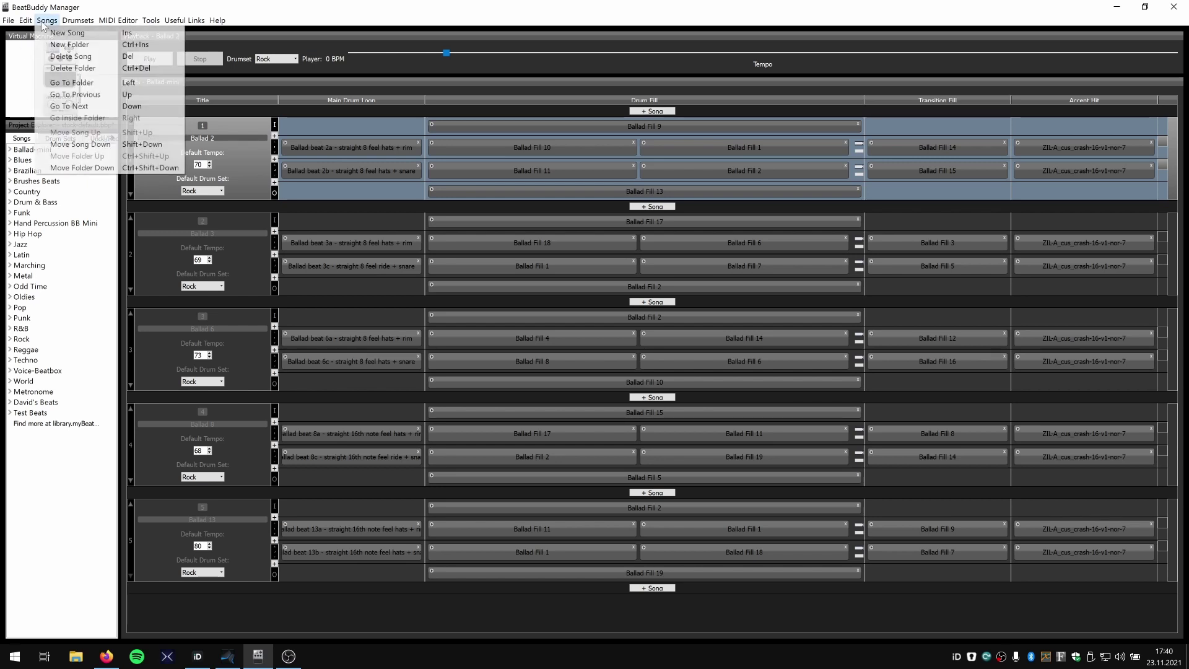
pyautogui.click(65, 41)
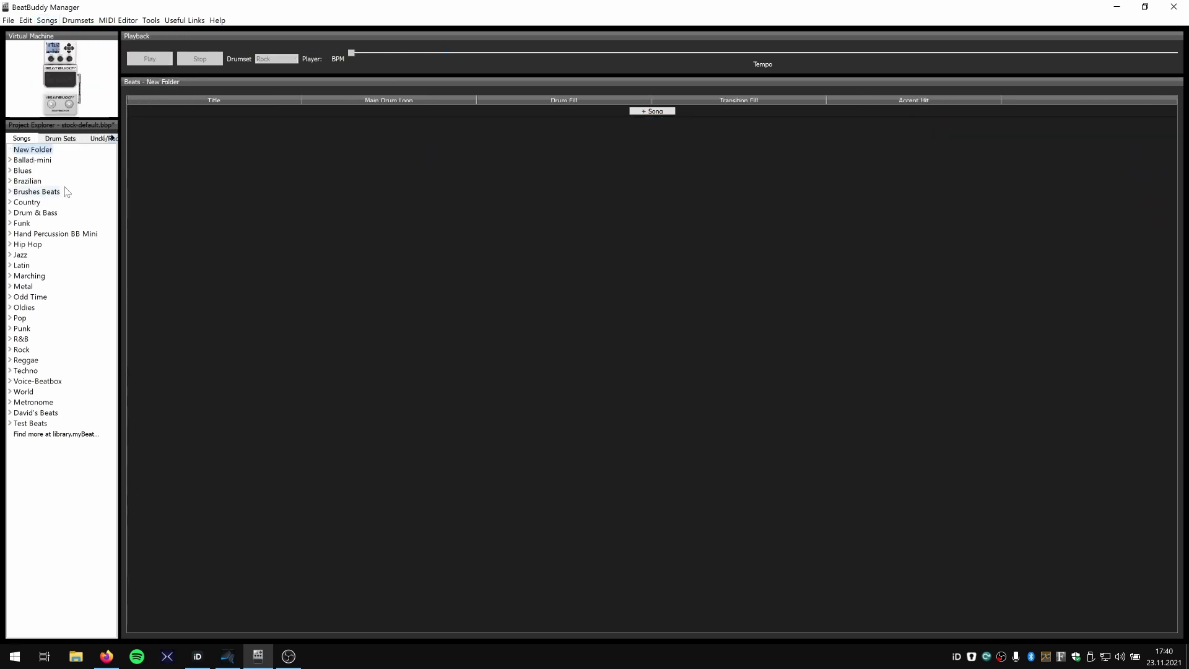
pyautogui.click(28, 151)
pyautogui.write('Demo')
pyautogui.press('Return')
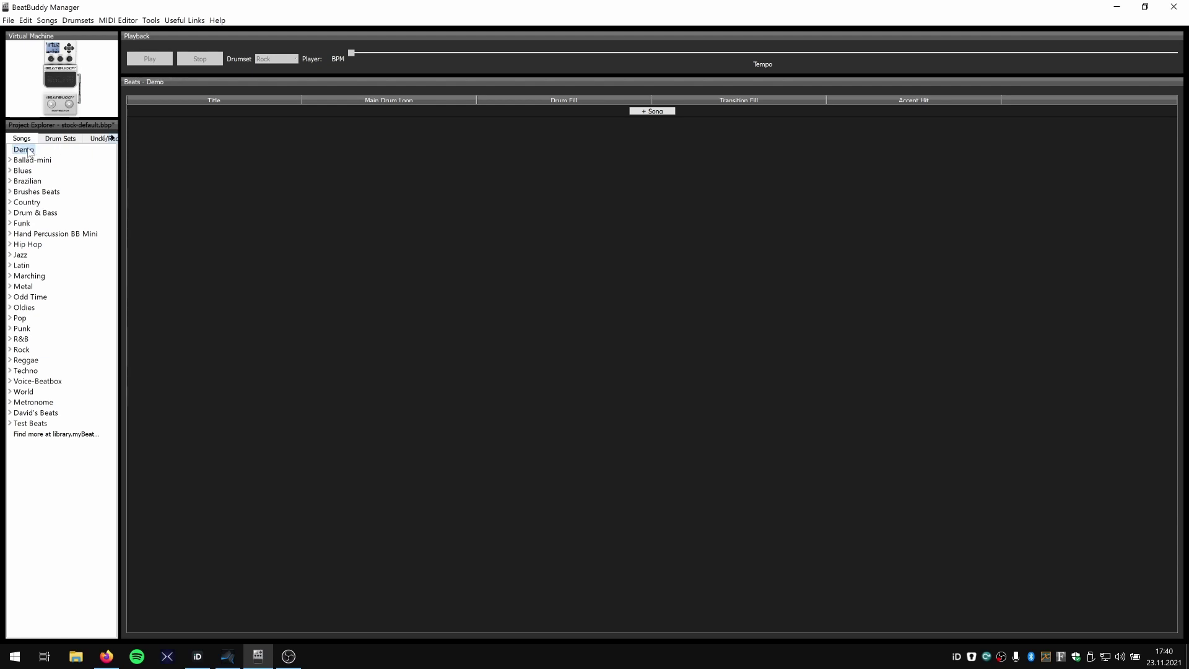
pyautogui.click(46, 20)
pyautogui.click(58, 33)
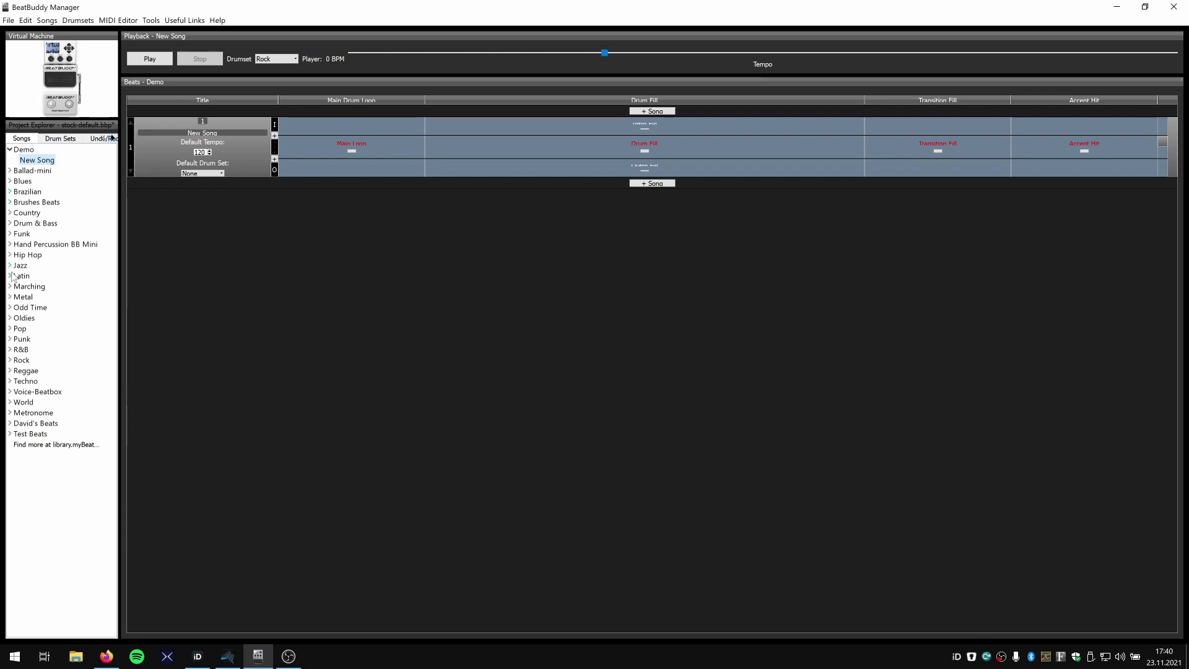
# Examine how the Metal 1 song in the Metal folder is built, then return to the new song in Demo
pyautogui.click(10, 297)
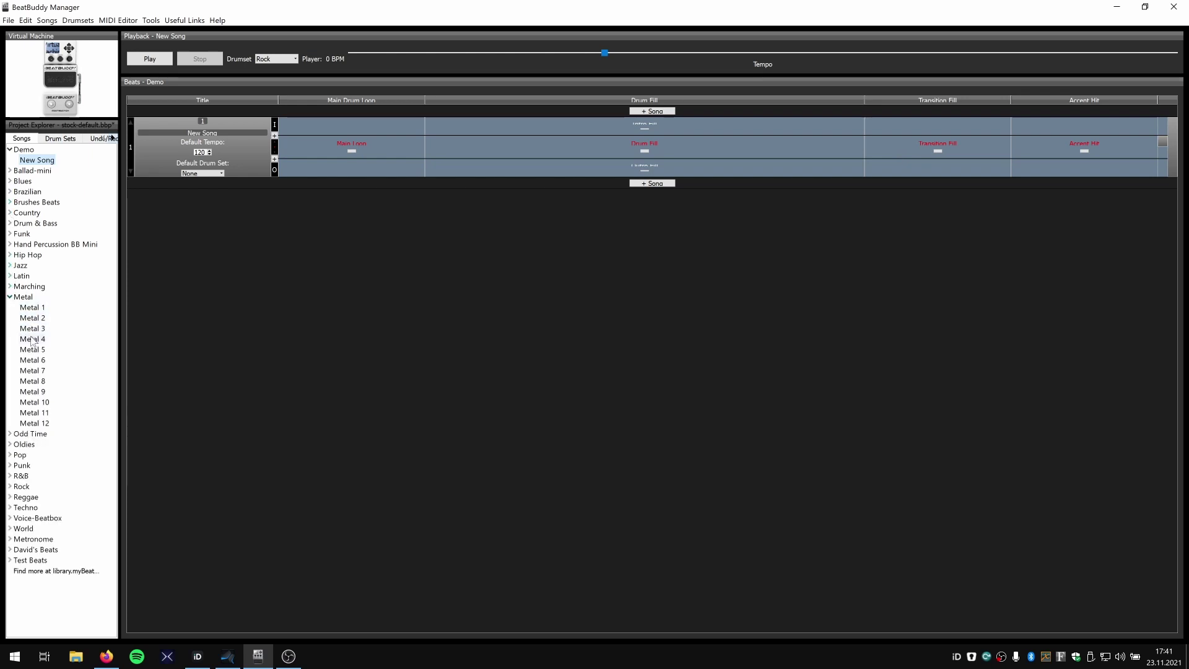
pyautogui.click(33, 308)
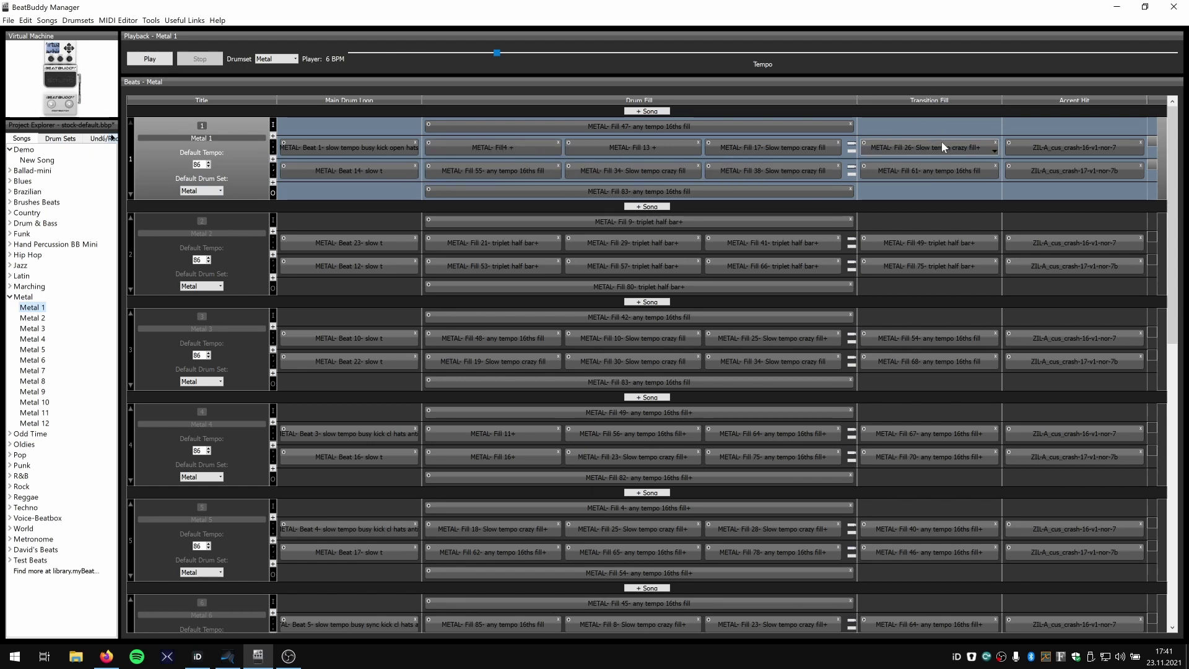
pyautogui.click(41, 160)
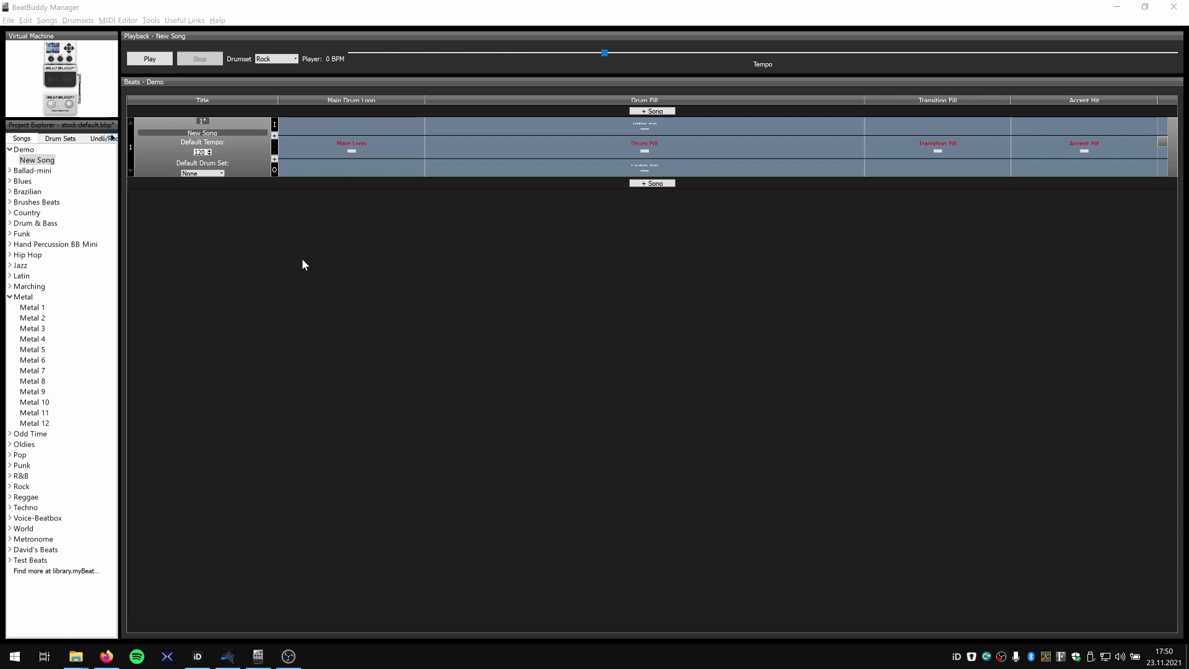
pyautogui.click(521, 306)
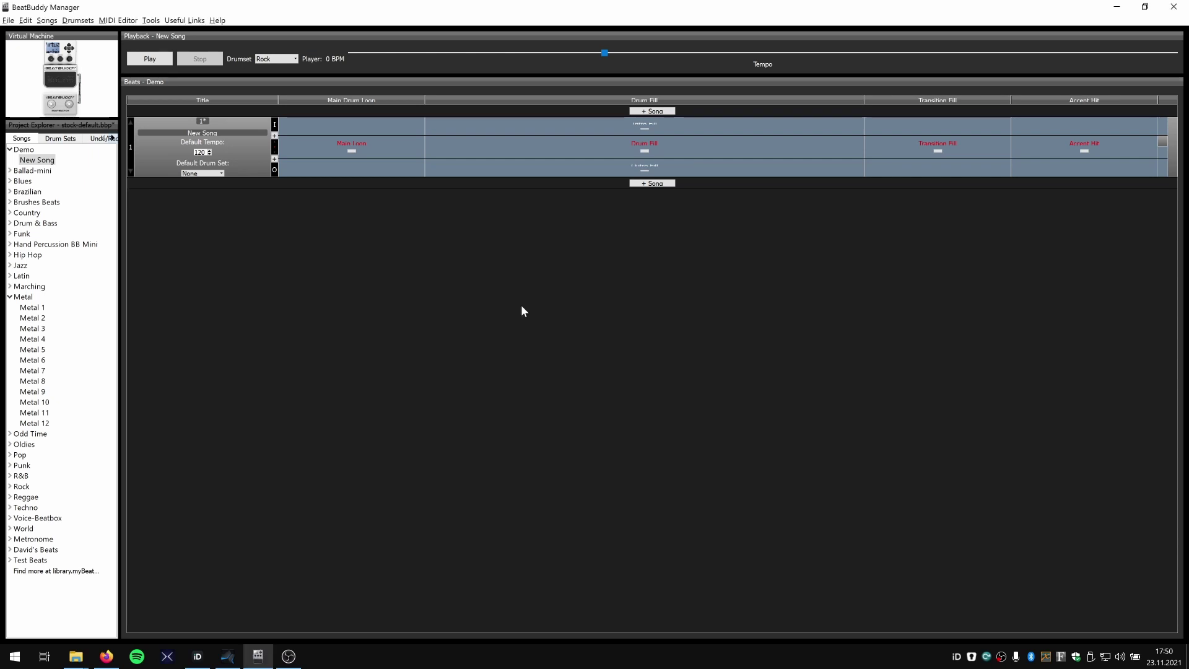
# Switch to MidiRemap in Firefox and load Song 10 - Groove 04 from the GGD_Free_Grooves_Vol1 folder as the MIDI file
pyautogui.click(107, 656)
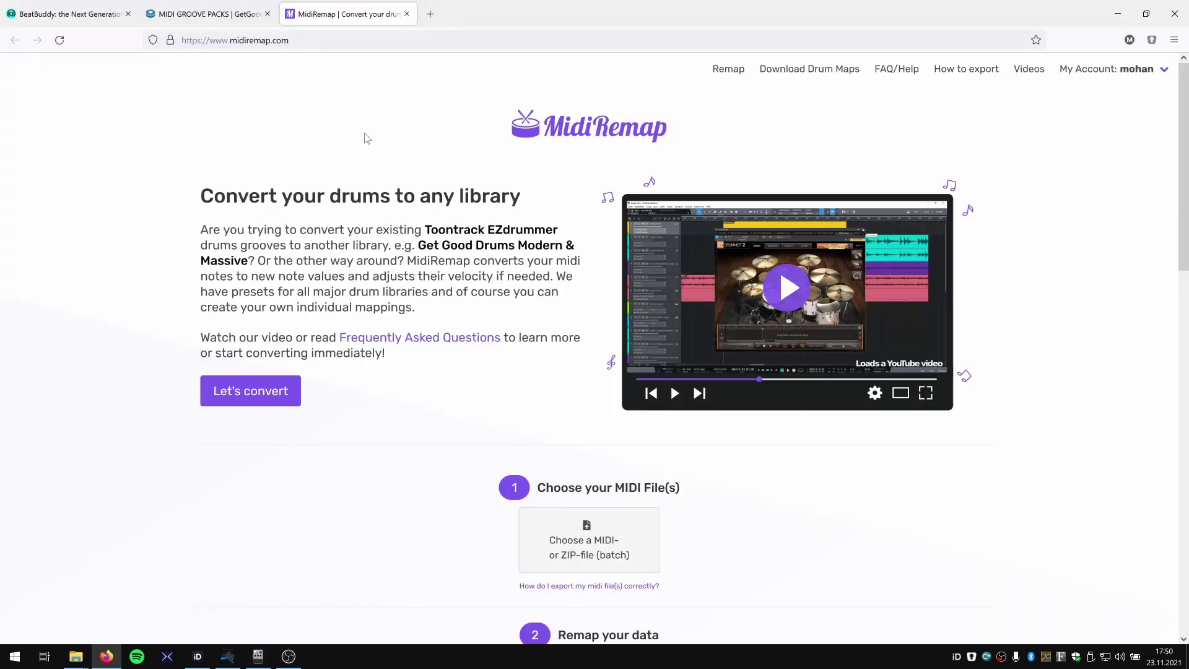
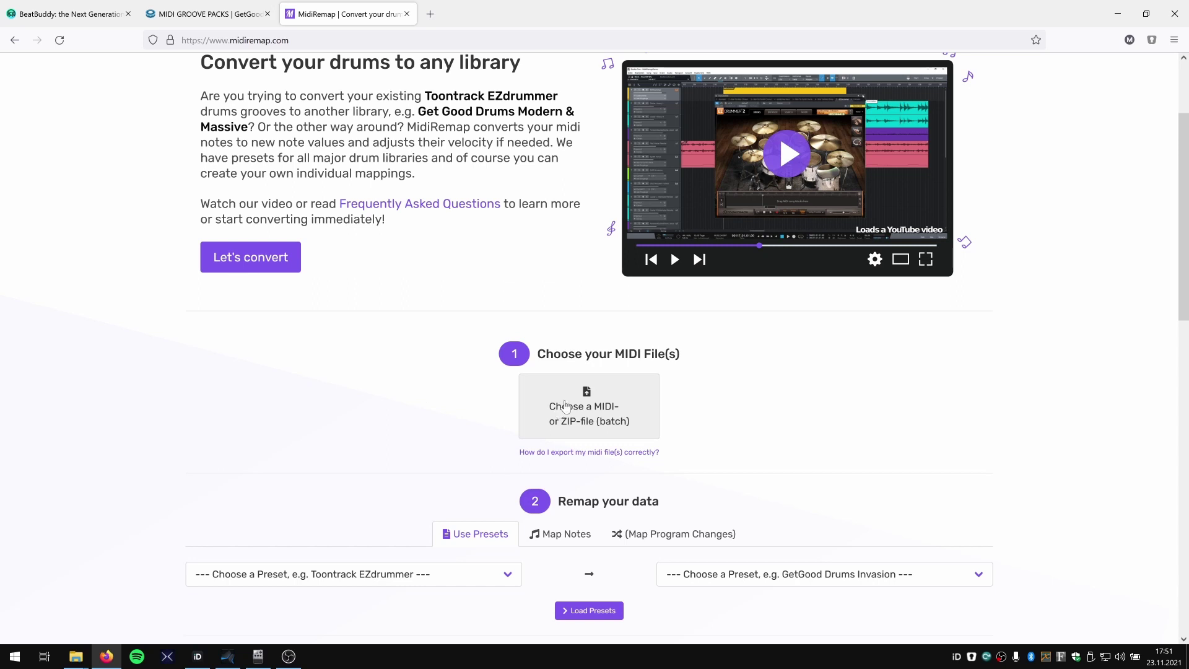
pyautogui.click(623, 398)
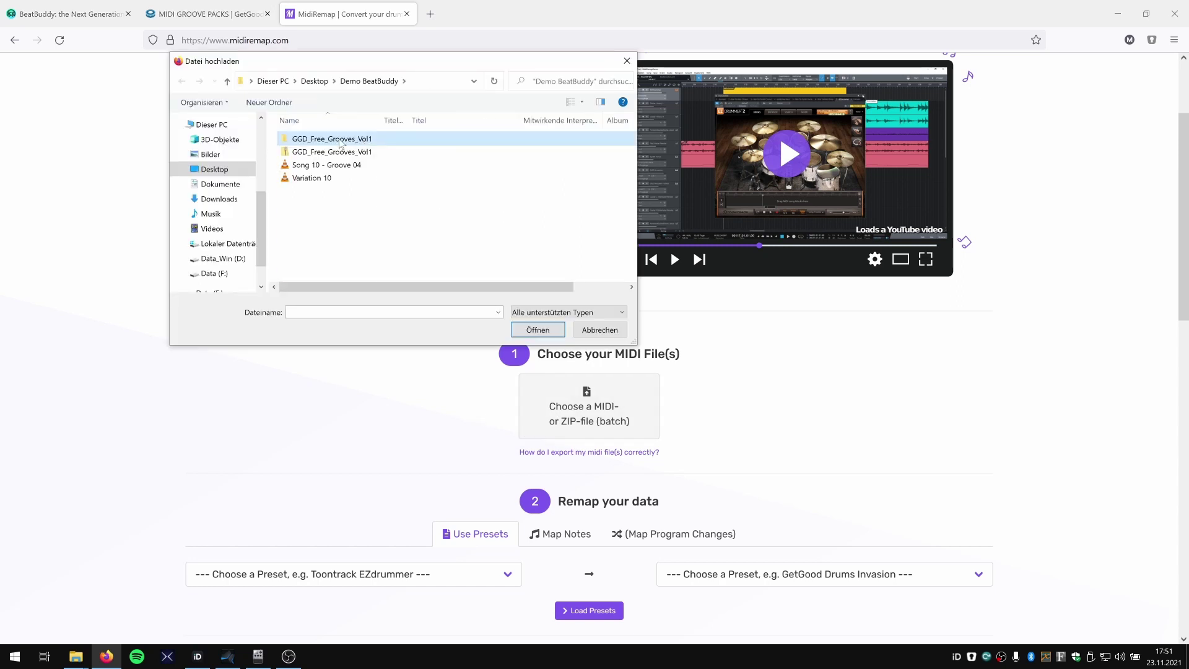
pyautogui.doubleClick(340, 142)
pyautogui.doubleClick(312, 256)
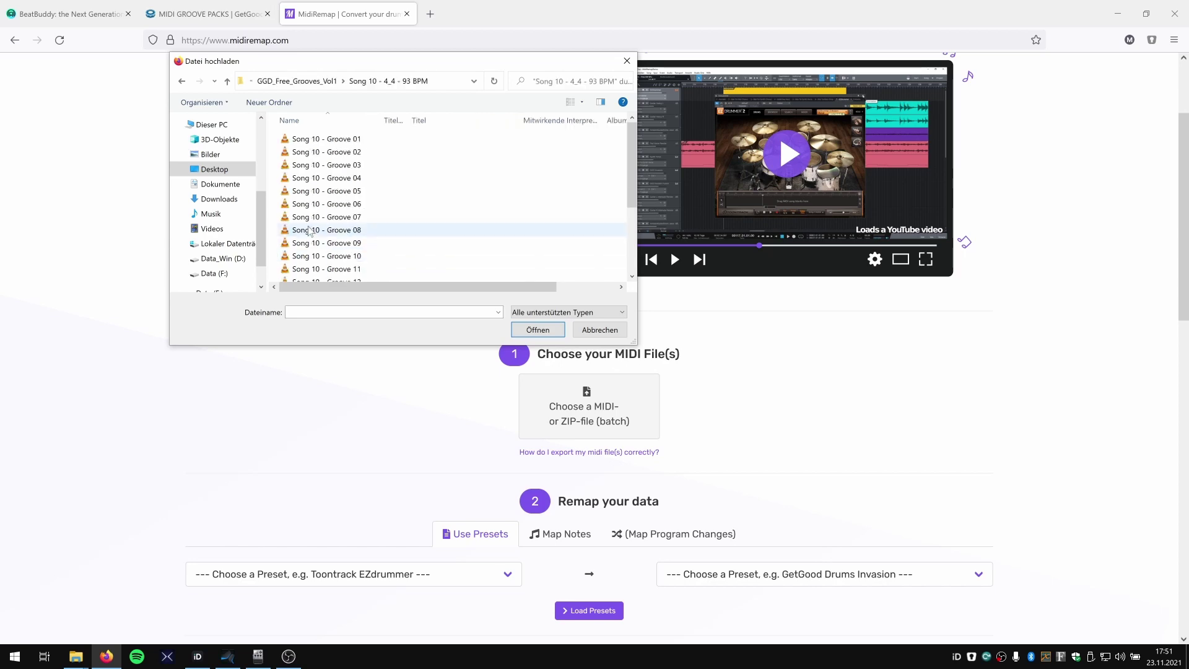
pyautogui.doubleClick(321, 179)
pyautogui.scroll(-1, 334, 374)
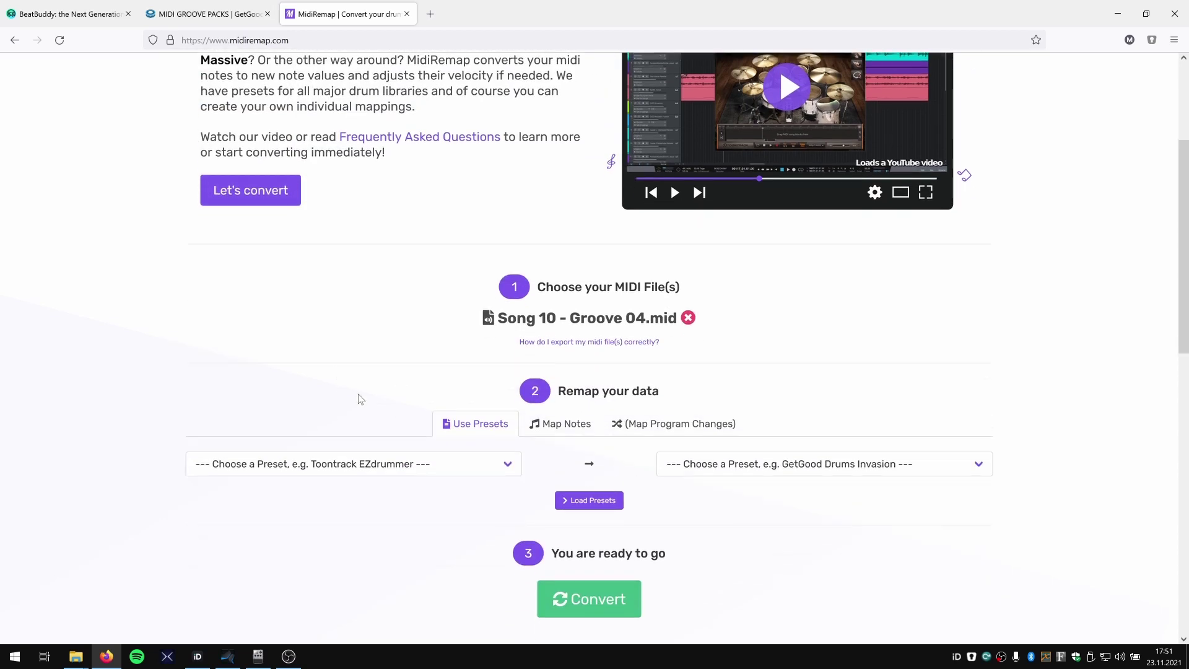
# Load the remap presets from GetGood Drums Groove Player/MIDI Pack Format to BeatBuddy (by Singular Sound)
pyautogui.click(385, 462)
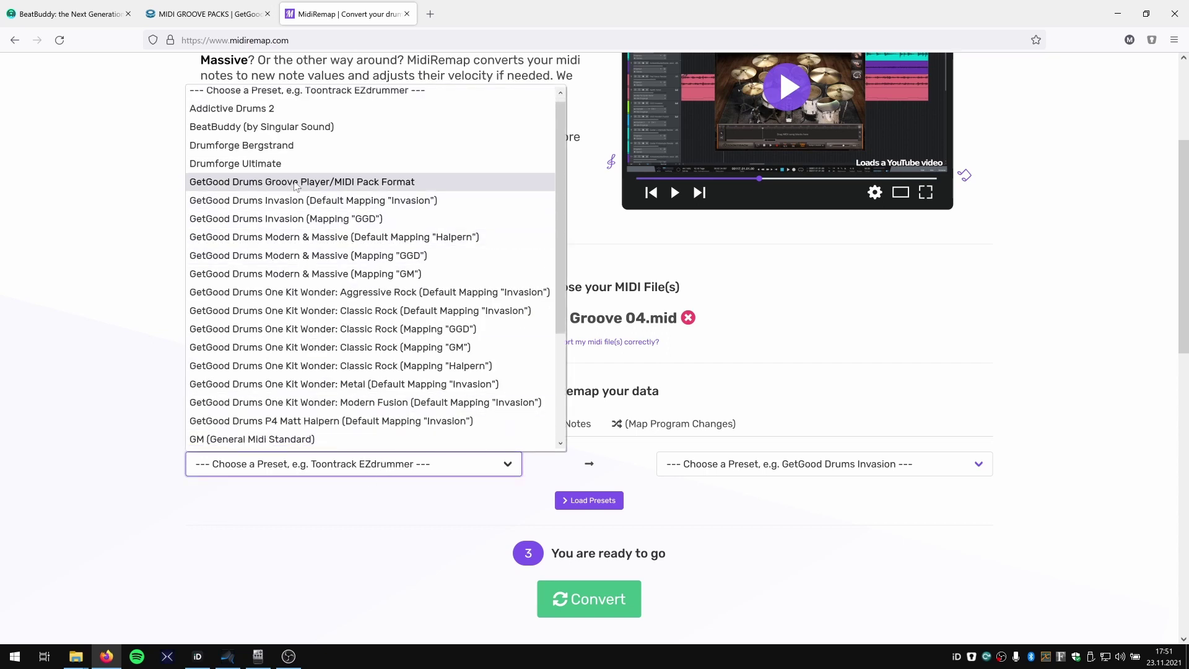
pyautogui.click(406, 182)
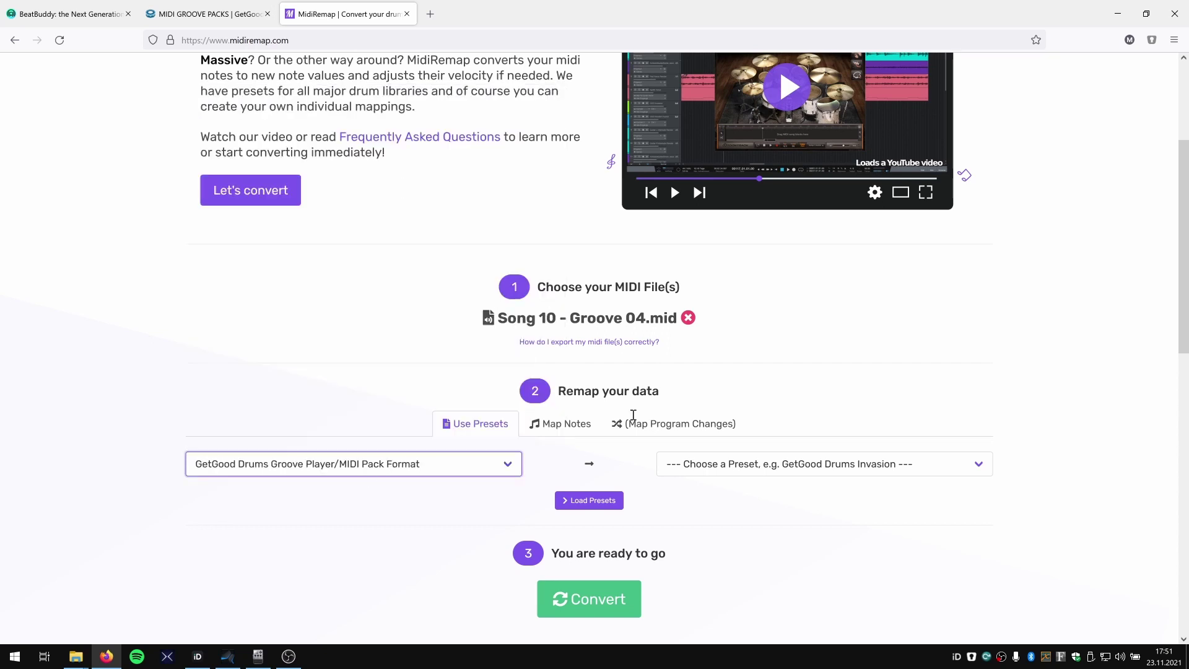
pyautogui.click(763, 474)
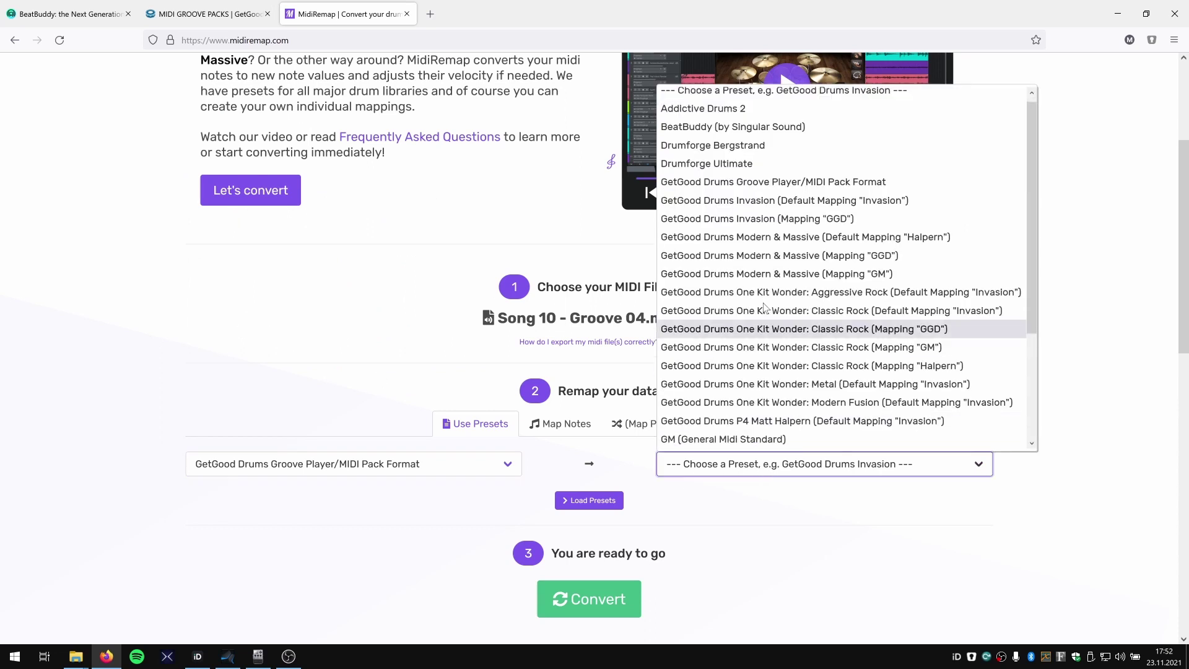
pyautogui.click(774, 128)
pyautogui.click(604, 499)
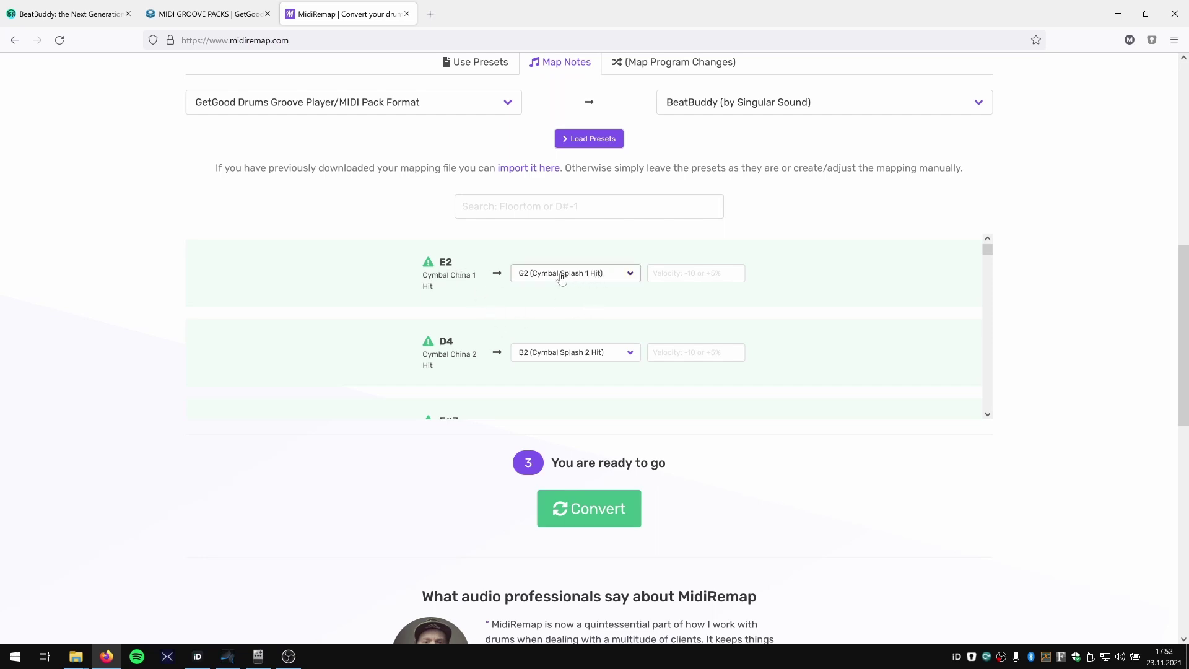
# Review the loaded note mappings and filter them by "snare"
pyautogui.scroll(-5, 578, 337)
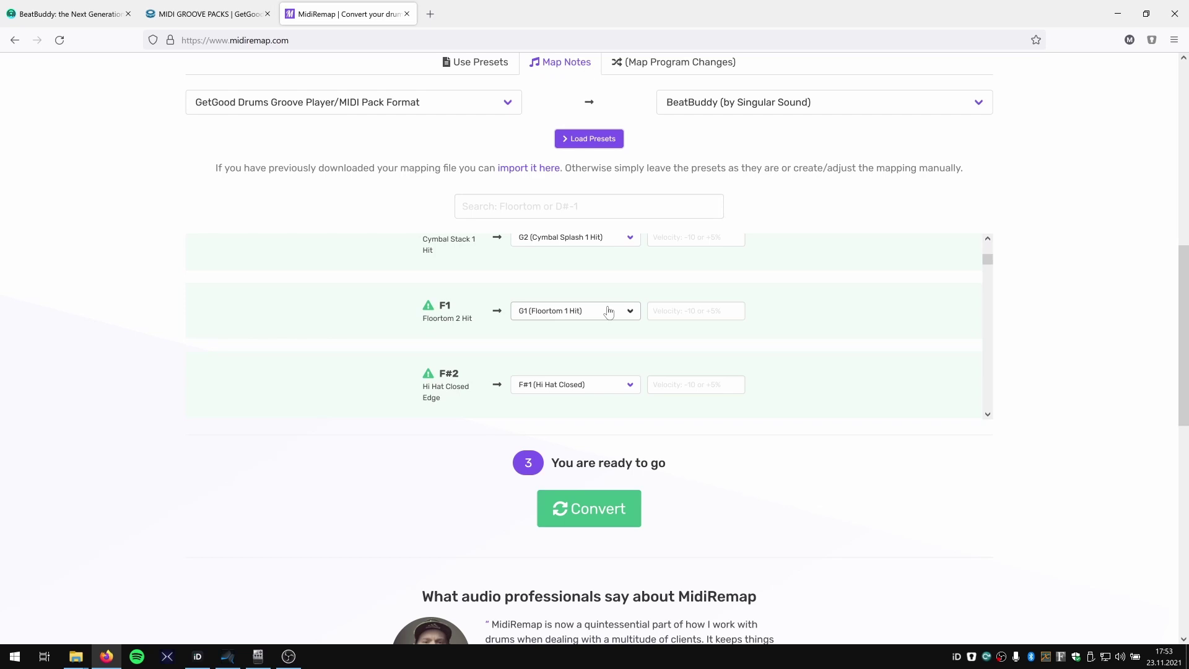
pyautogui.scroll(3, 604, 309)
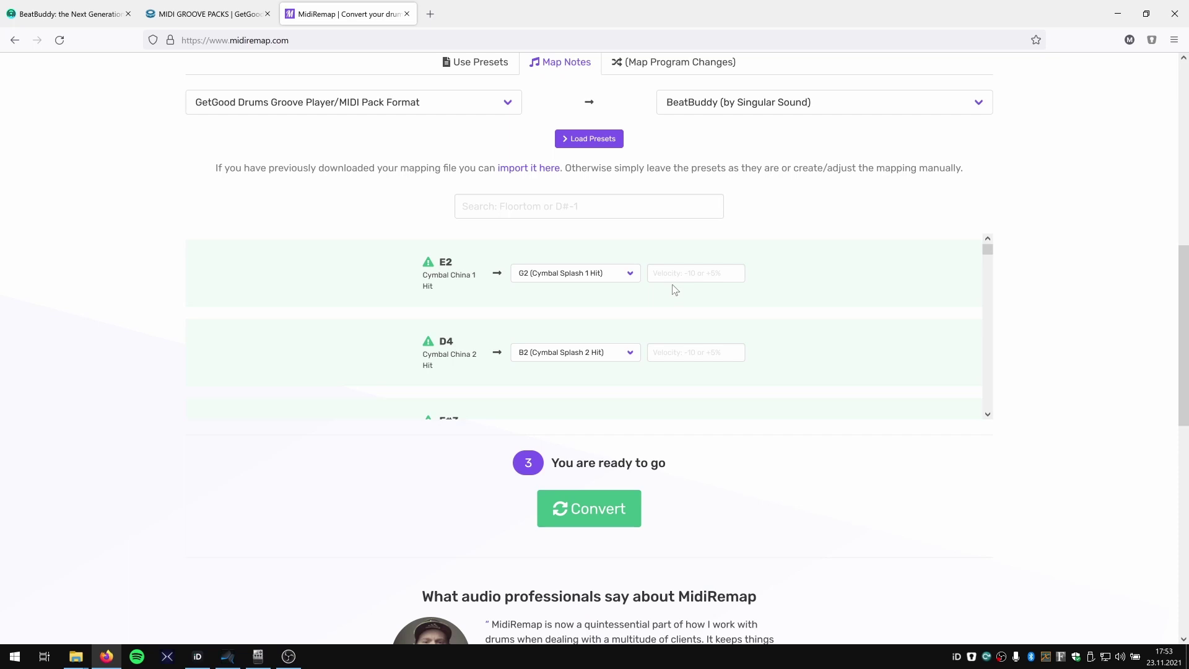
pyautogui.click(555, 211)
pyautogui.write('snare')
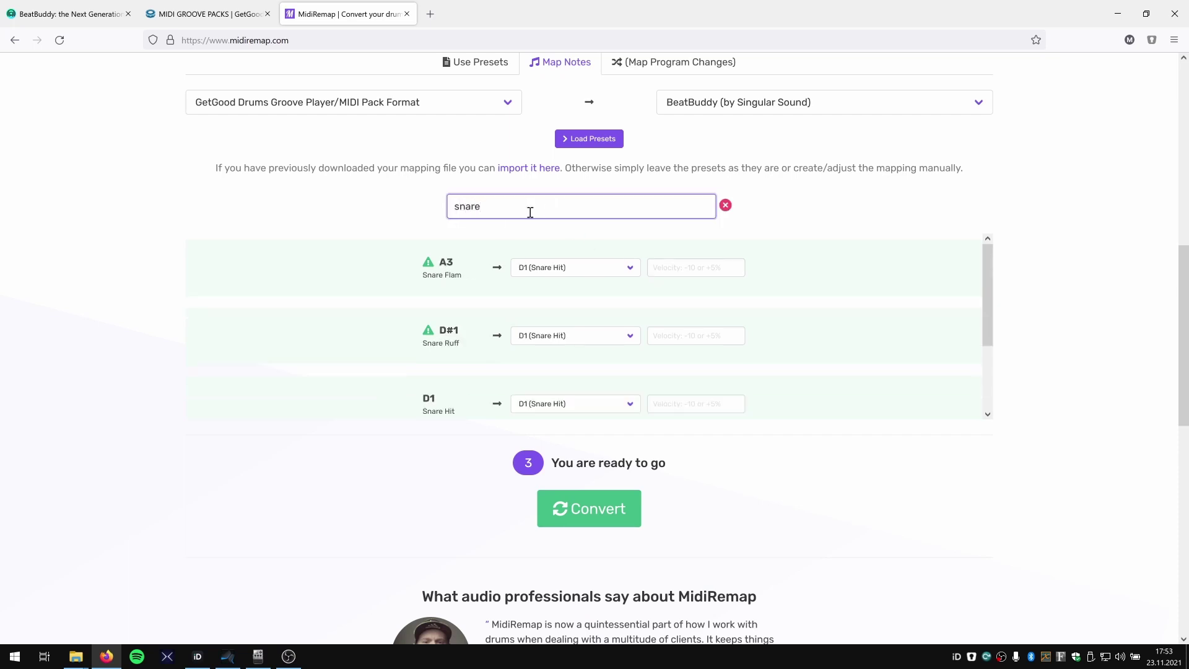
pyautogui.scroll(-2, 514, 322)
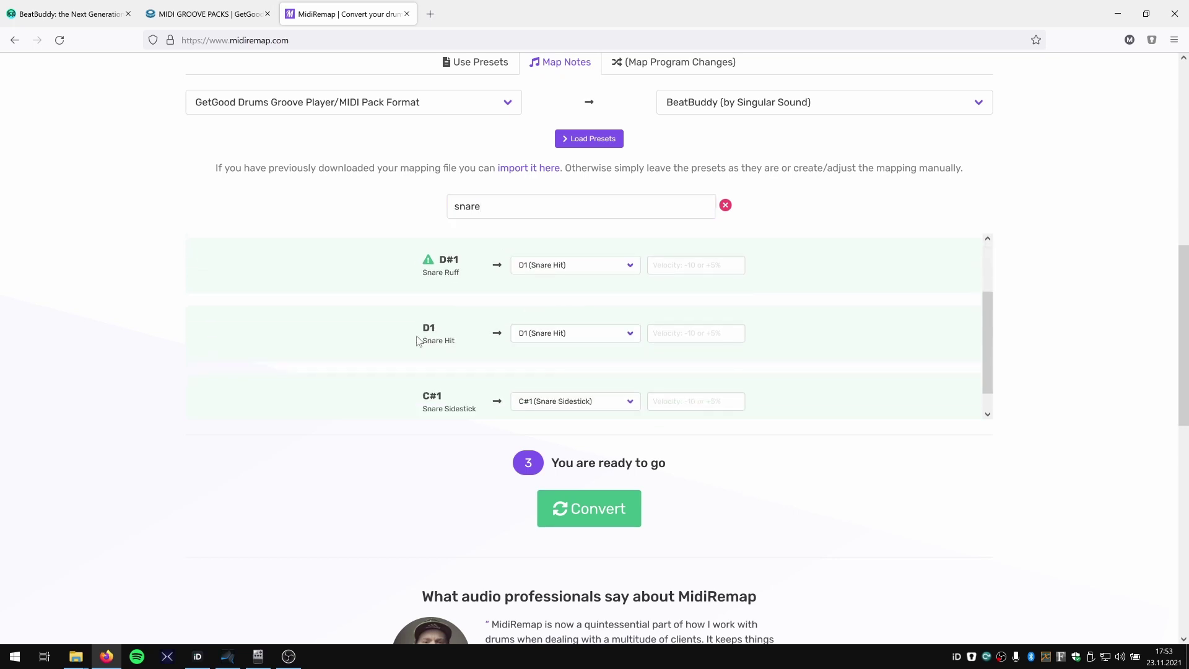
# Try a velocity adjustment of -10% on the D1 Snare Hit mapping
pyautogui.click(678, 332)
pyautogui.write('-')
pyautogui.hotkey('ctrl', 'a')
pyautogui.press('BackSpace')
pyautogui.write('-10%')
pyautogui.scroll(2, 626, 397)
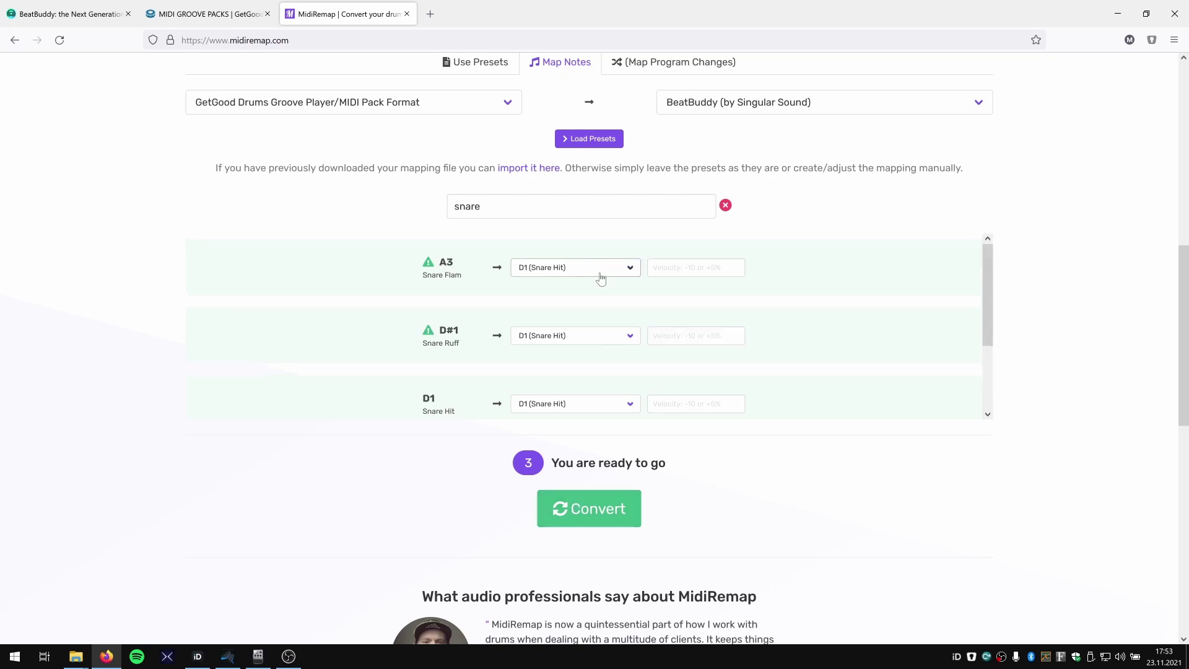
# Convert the MIDI file and save the converted result to disk
pyautogui.click(610, 508)
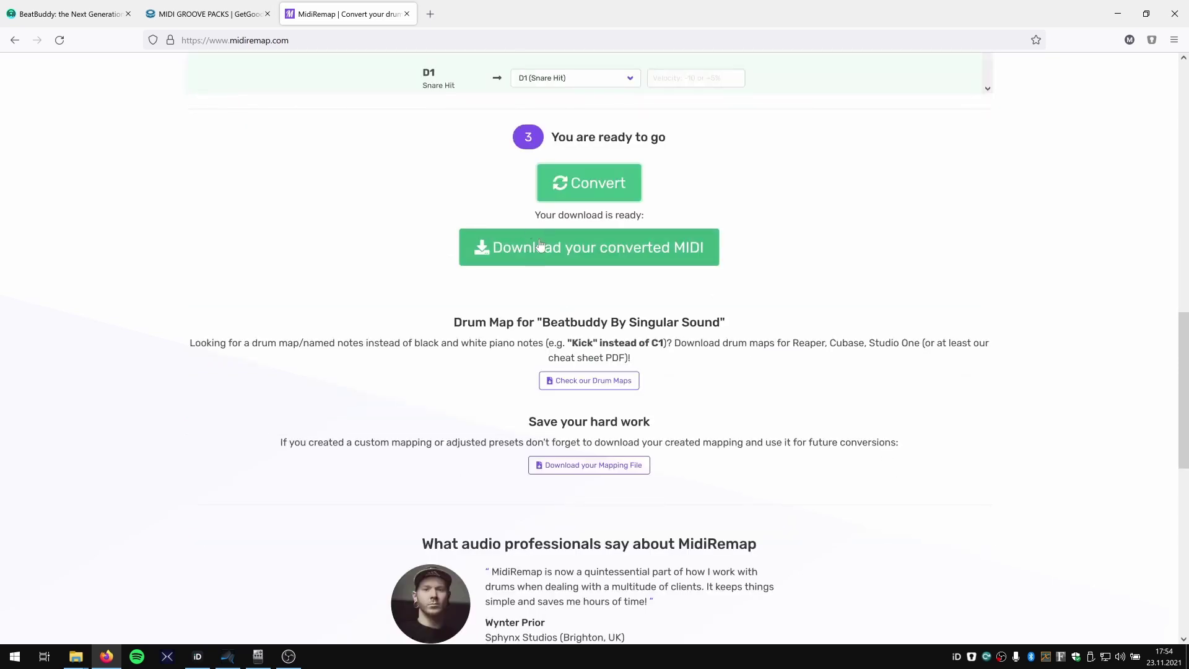
pyautogui.click(540, 245)
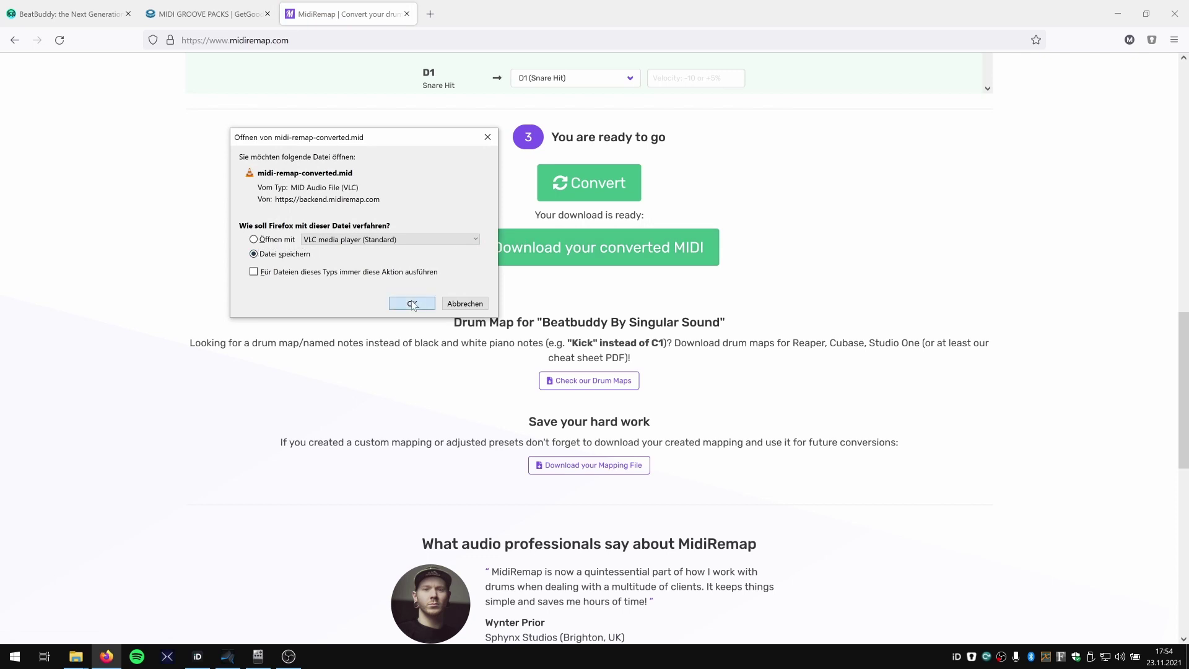
pyautogui.click(411, 304)
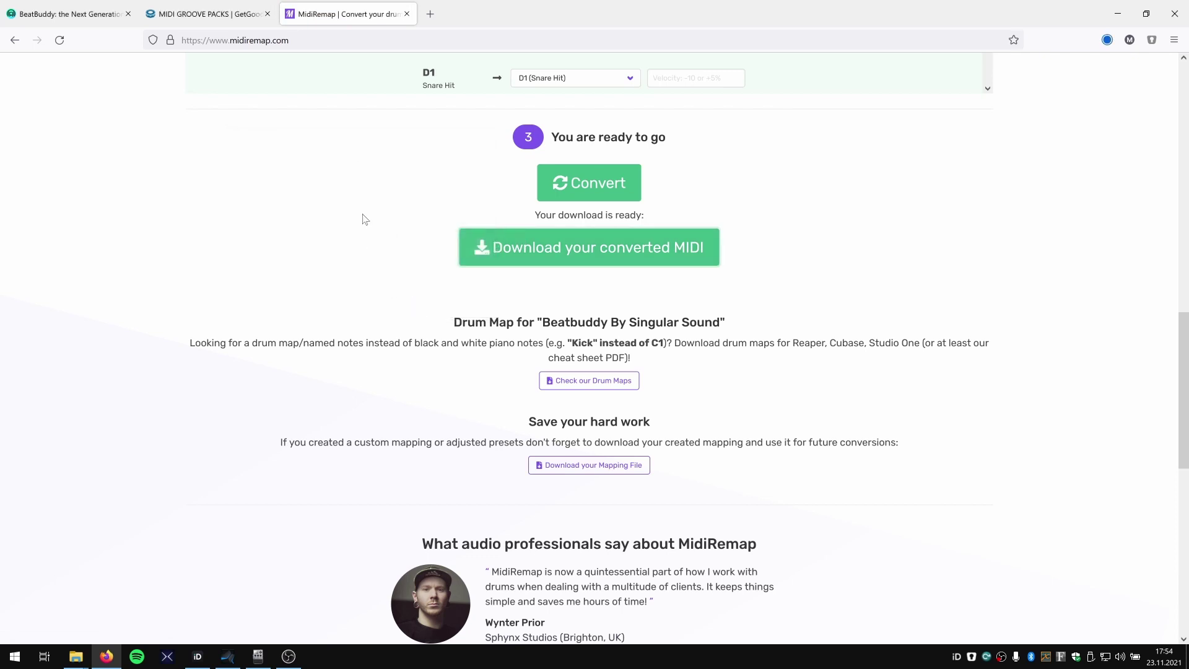
# Import midi-remap-converted from the Downloads folder as the new song's main loop in BeatBuddy Manager
pyautogui.click(259, 656)
pyautogui.click(75, 656)
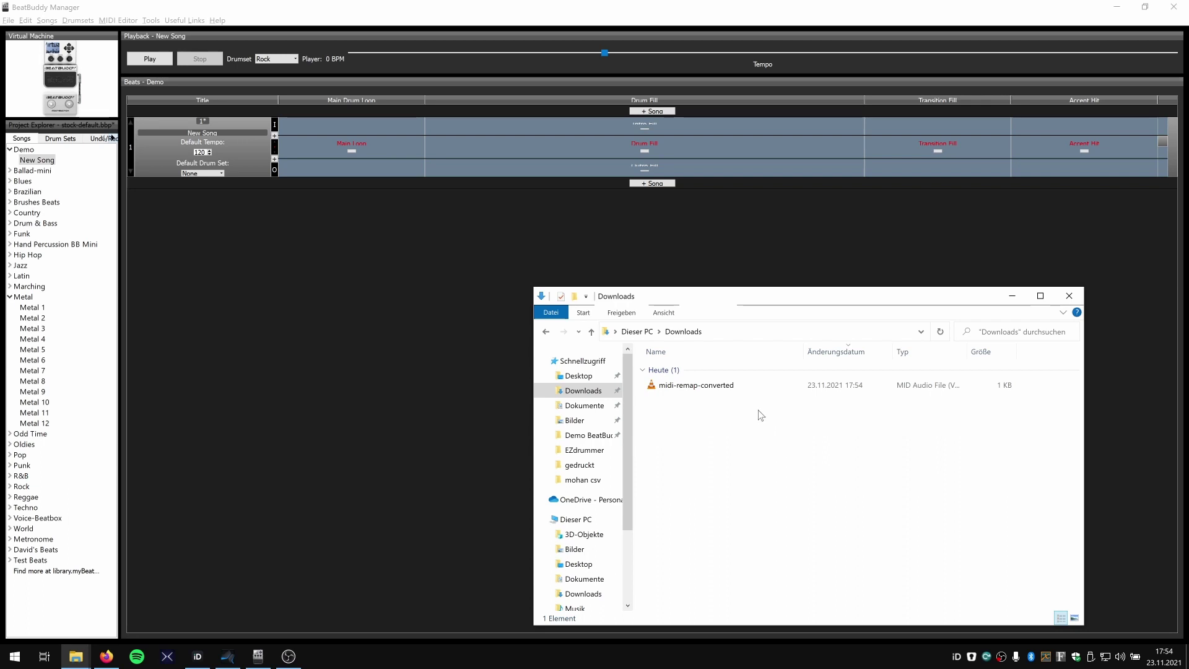
pyautogui.moveTo(696, 384); pyautogui.dragTo(355, 145)
pyautogui.click(322, 225)
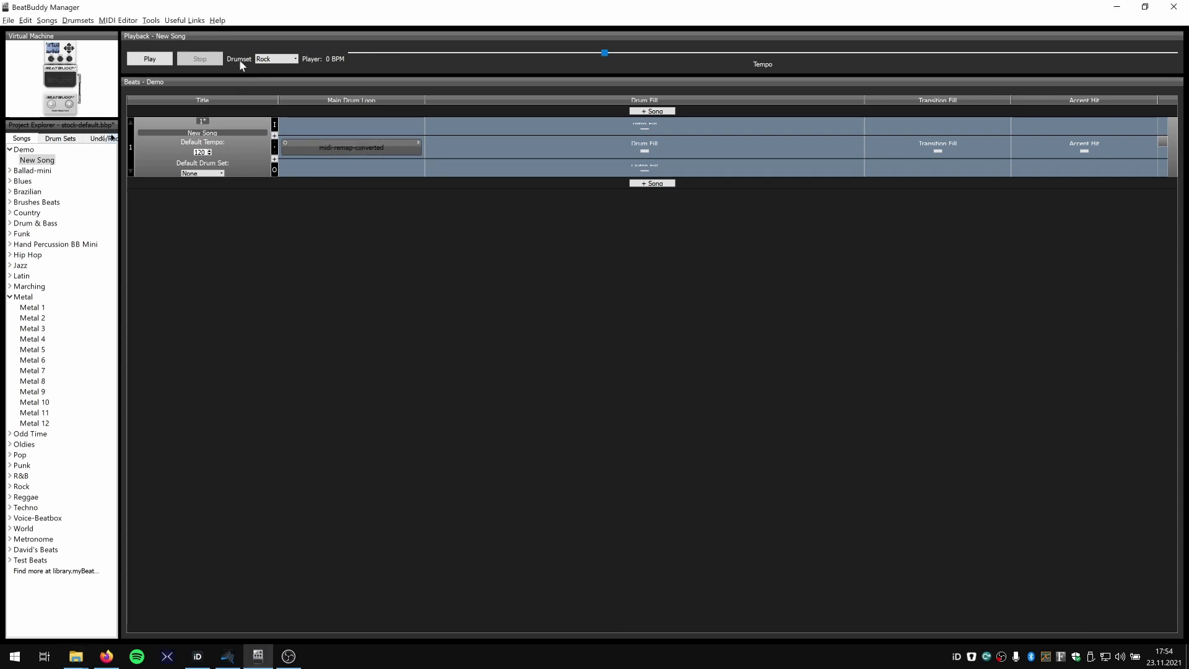
# Set the new song's default tempo to 93 BPM
pyautogui.click(282, 60)
pyautogui.click(350, 200)
pyautogui.press('Tab')
pyautogui.write('93')
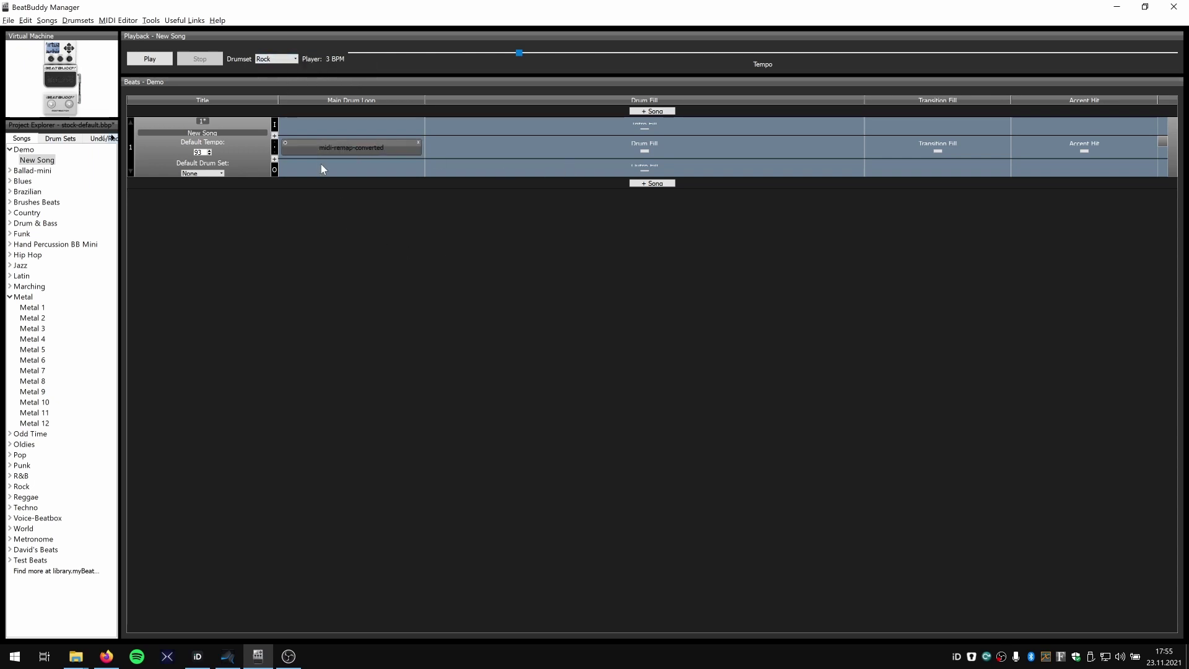
# Preview the imported main loop and add a second part to the song below it
pyautogui.doubleClick(286, 147)
pyautogui.click(274, 159)
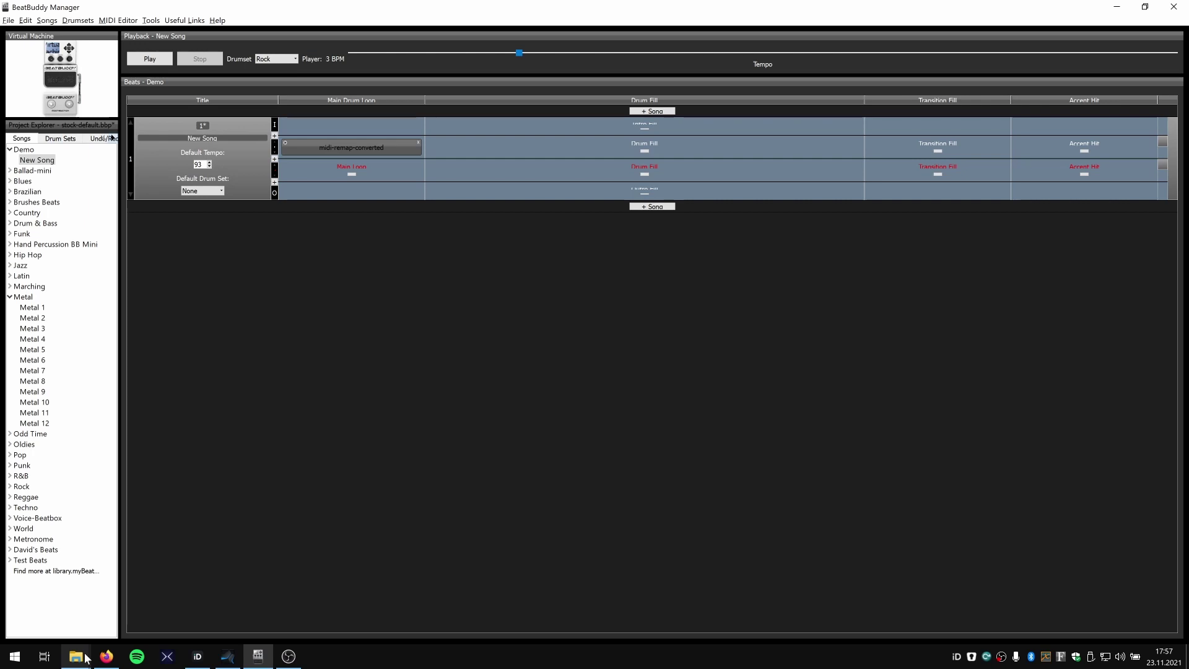
# Switch to EZdrummer and export Variation 01 of the Malibu CA Chorus (Basic Rock, Midtempo Straight 4/4) to the Demo BeatBuddy folder
pyautogui.moveTo(86, 659)
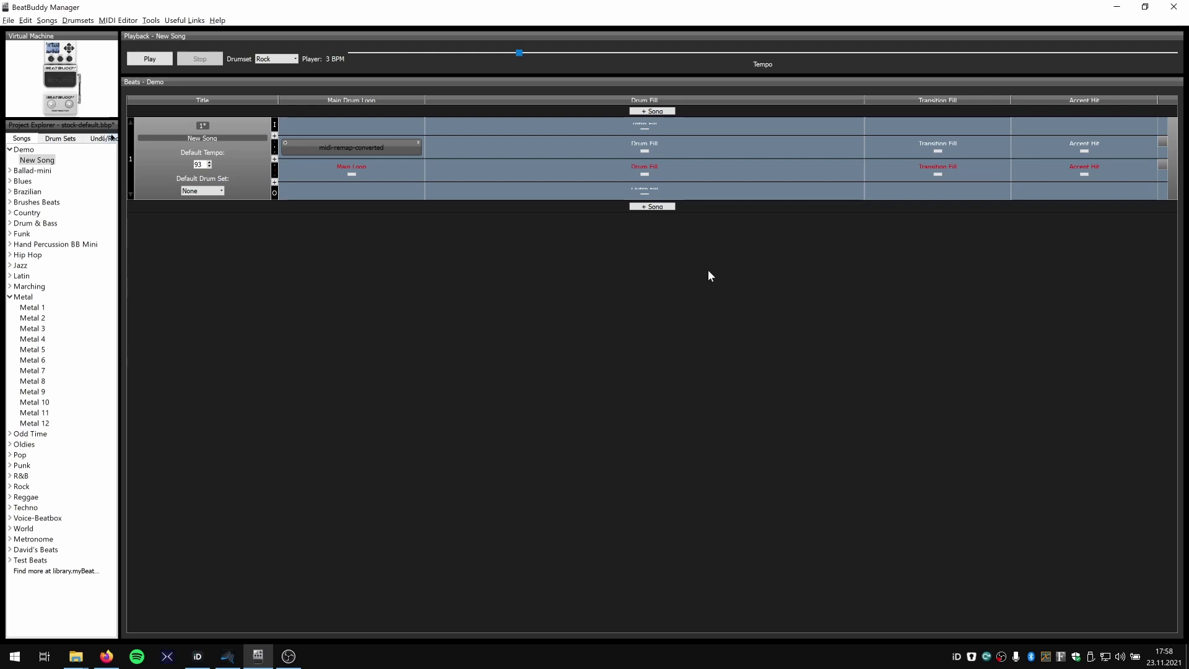
pyautogui.press('super+d')
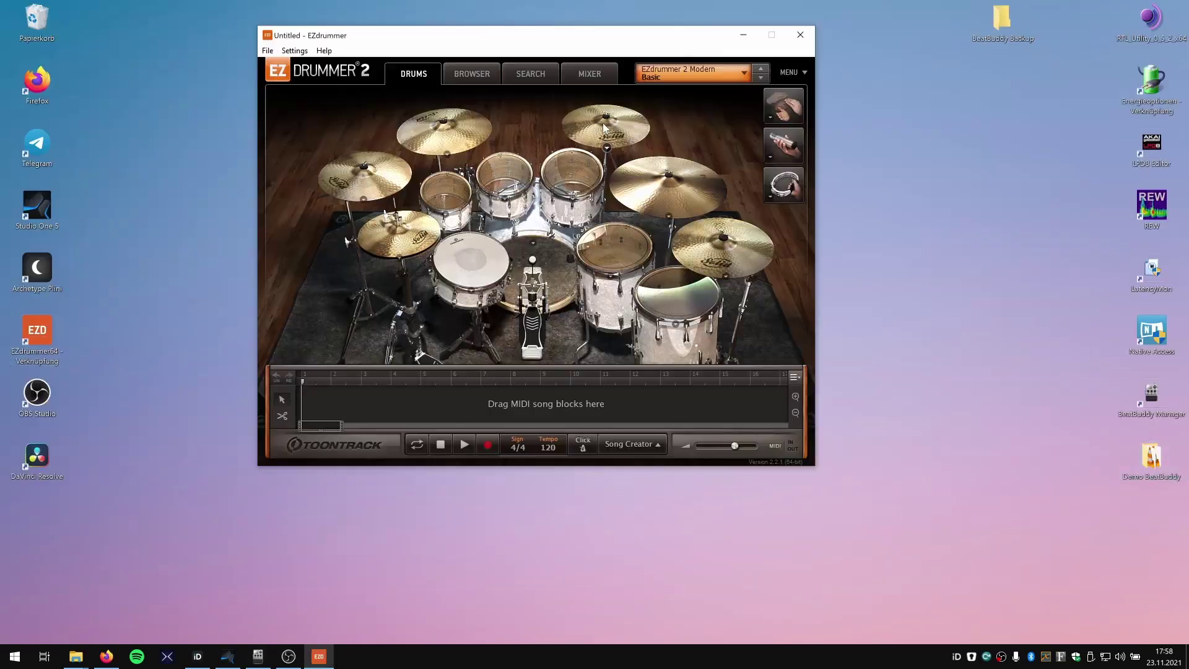
pyautogui.click(483, 74)
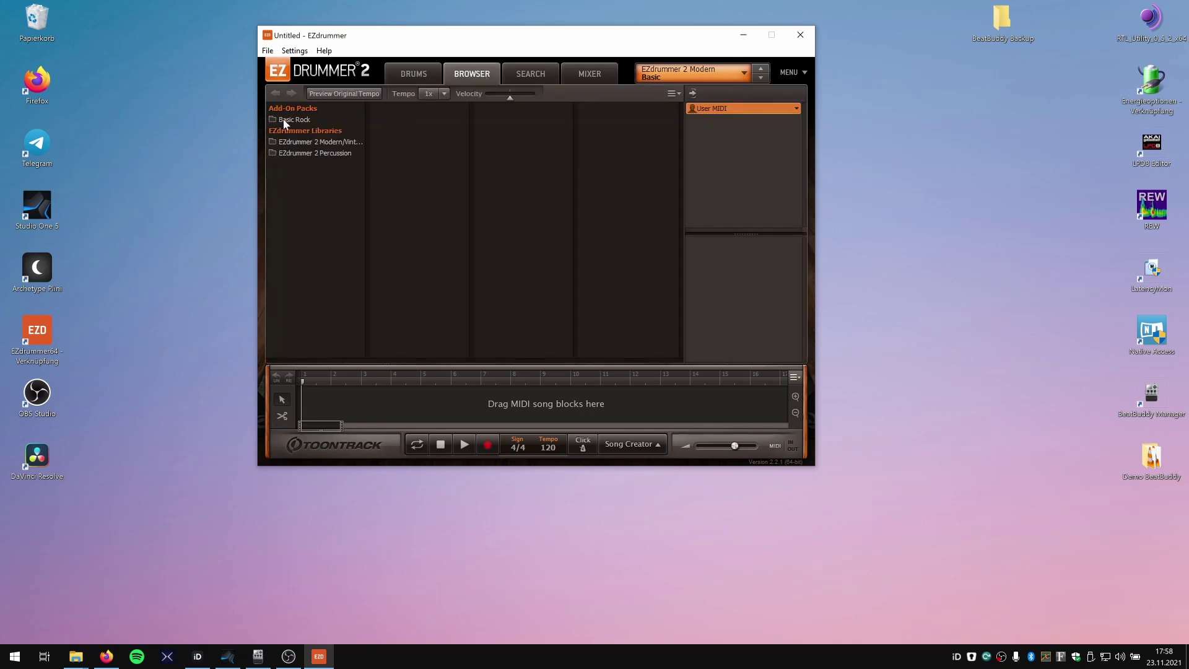
pyautogui.click(310, 120)
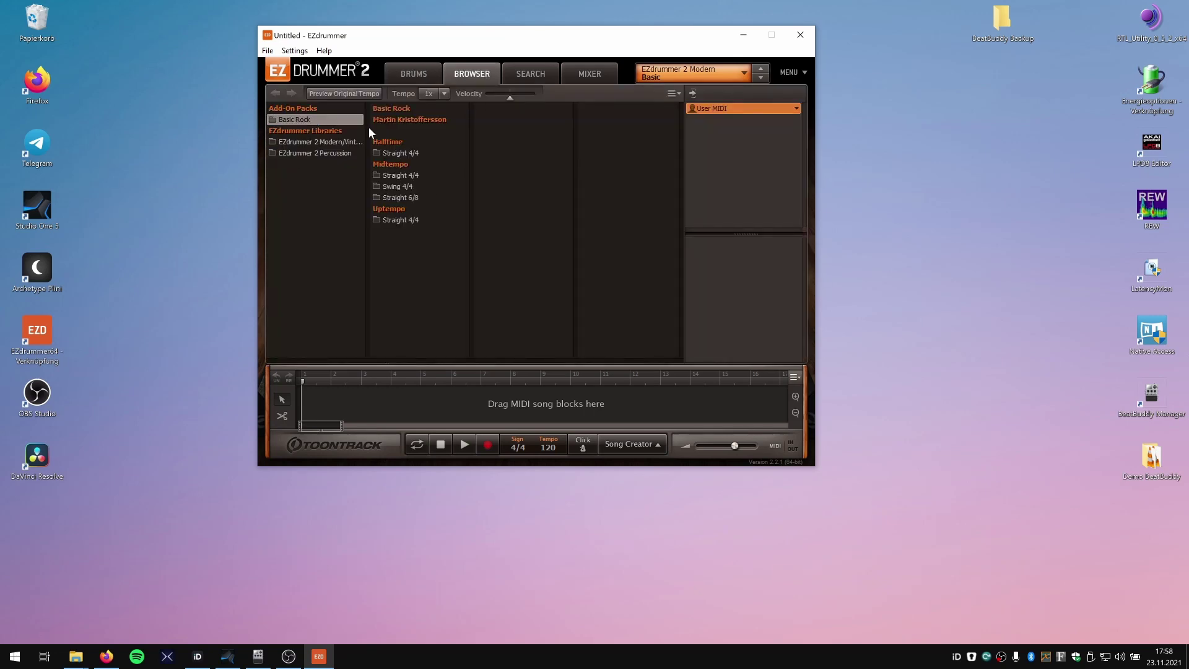
pyautogui.click(406, 154)
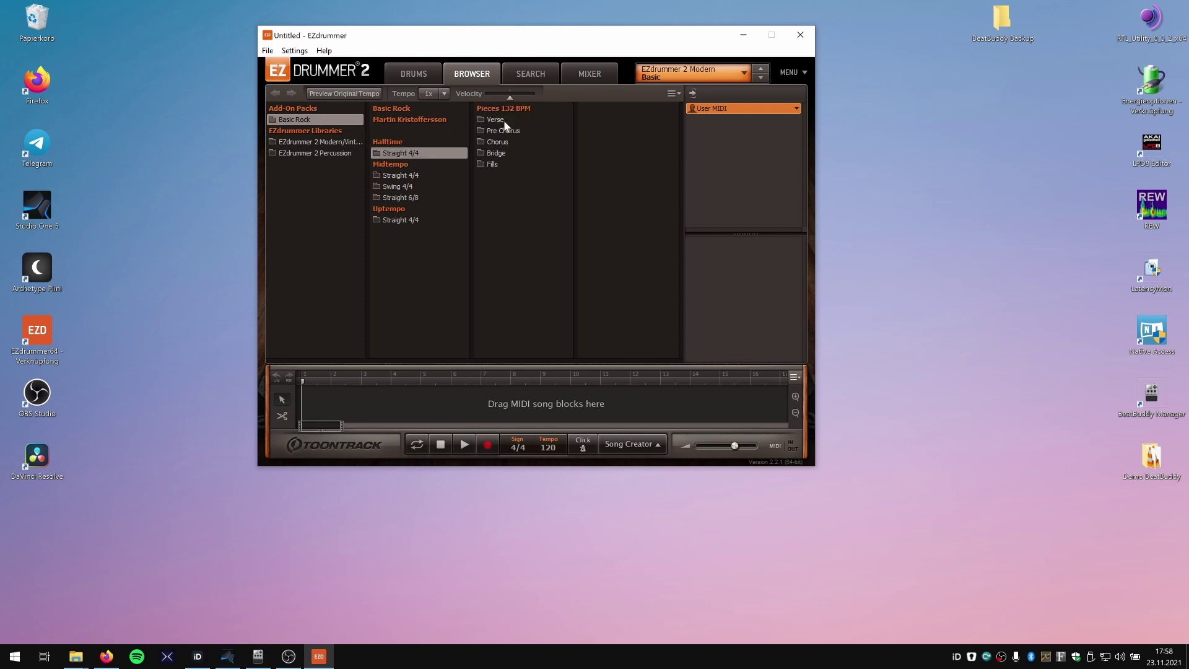
pyautogui.click(407, 174)
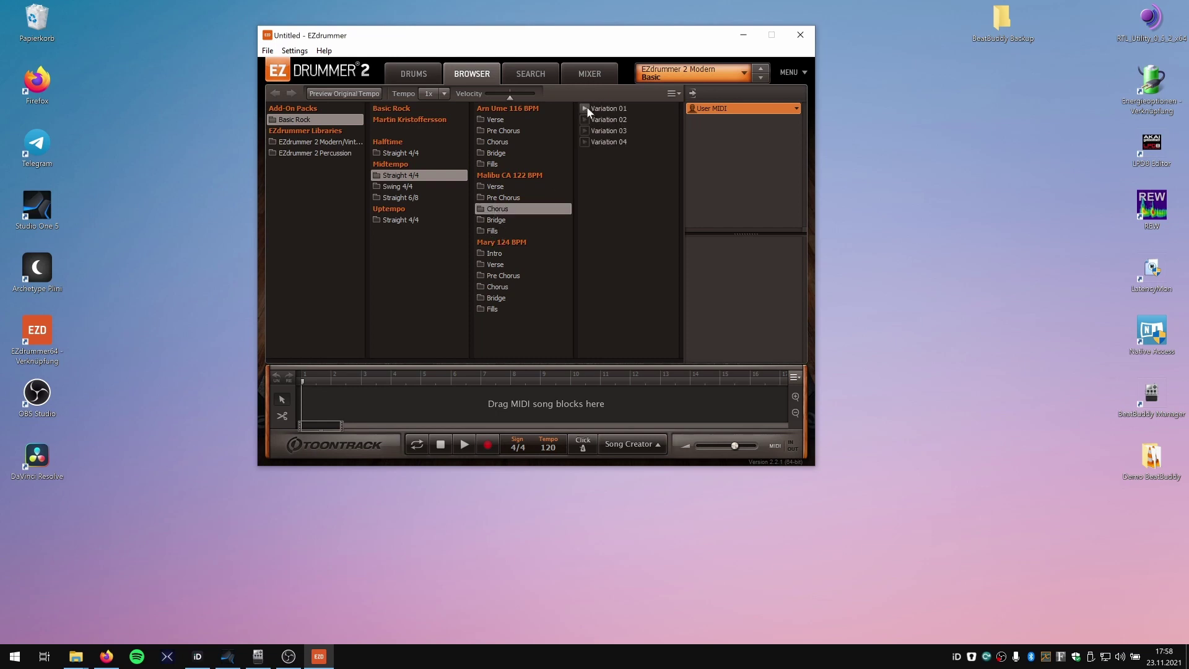
pyautogui.click(585, 108)
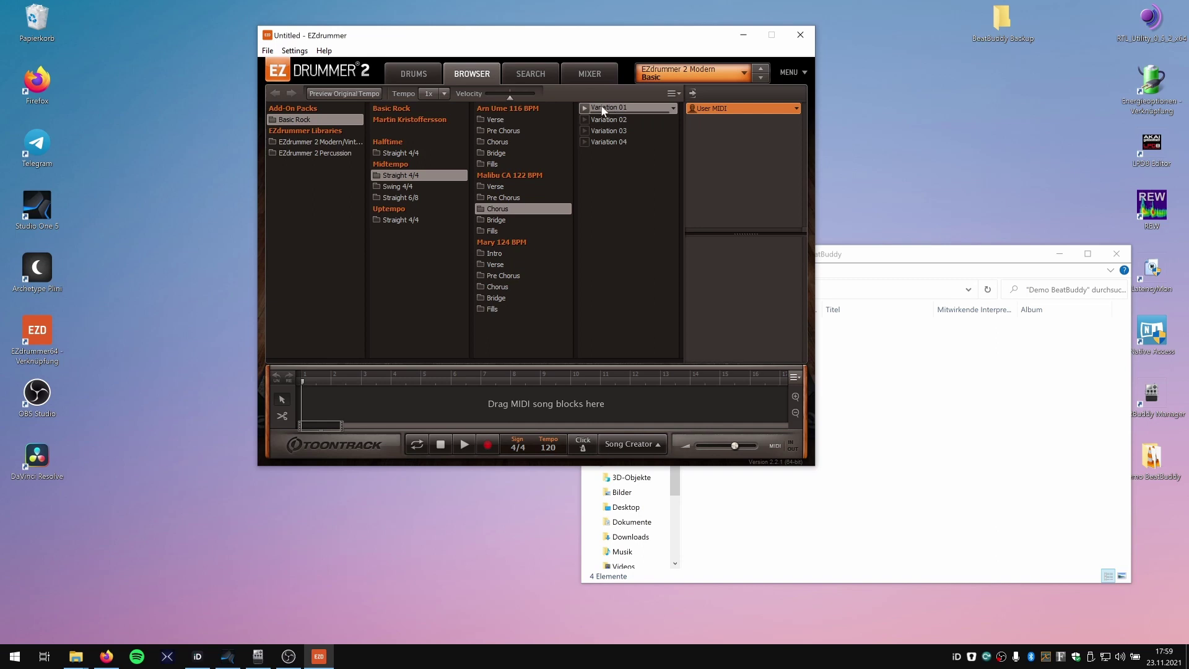
pyautogui.moveTo(598, 111); pyautogui.dragTo(910, 430)
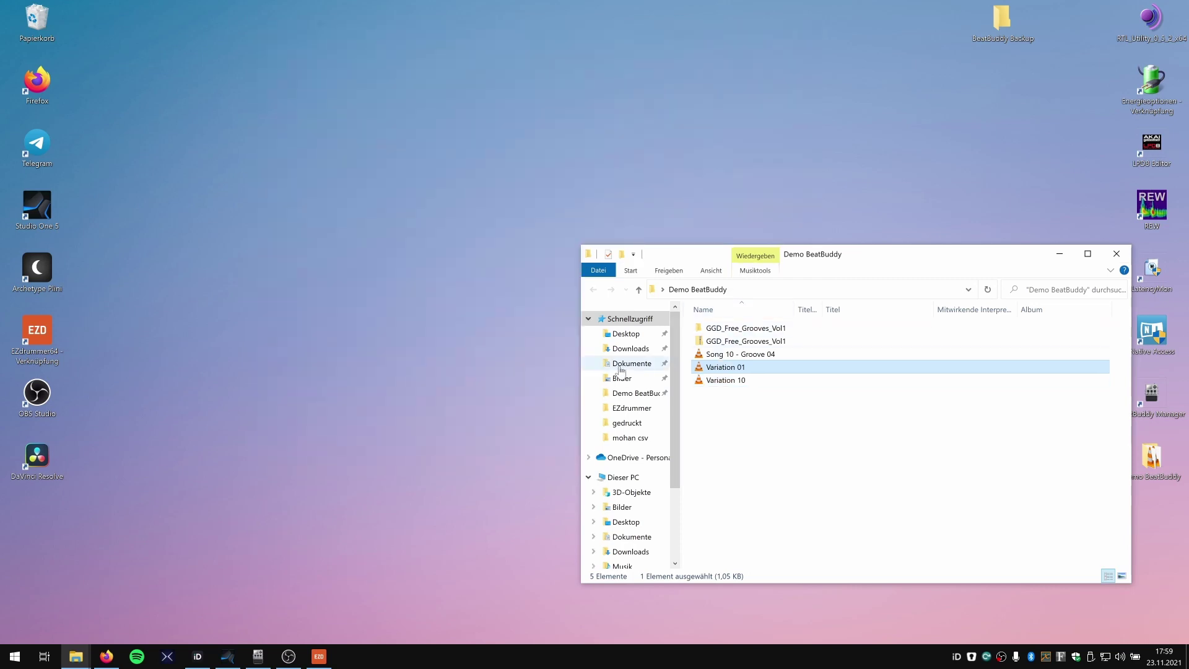
# Switch to MidiRemap in Firefox and load Variation 01 from the Demo BeatBuddy folder on the Desktop
pyautogui.click(107, 657)
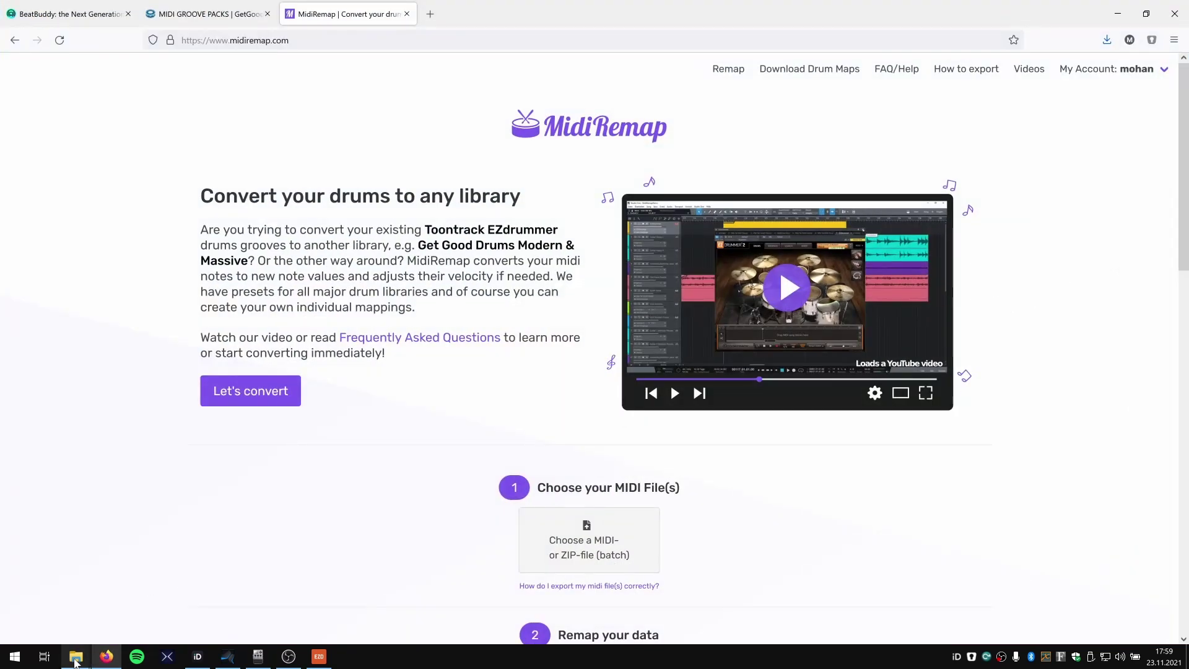
pyautogui.click(164, 589)
pyautogui.moveTo(157, 9); pyautogui.dragTo(393, 38)
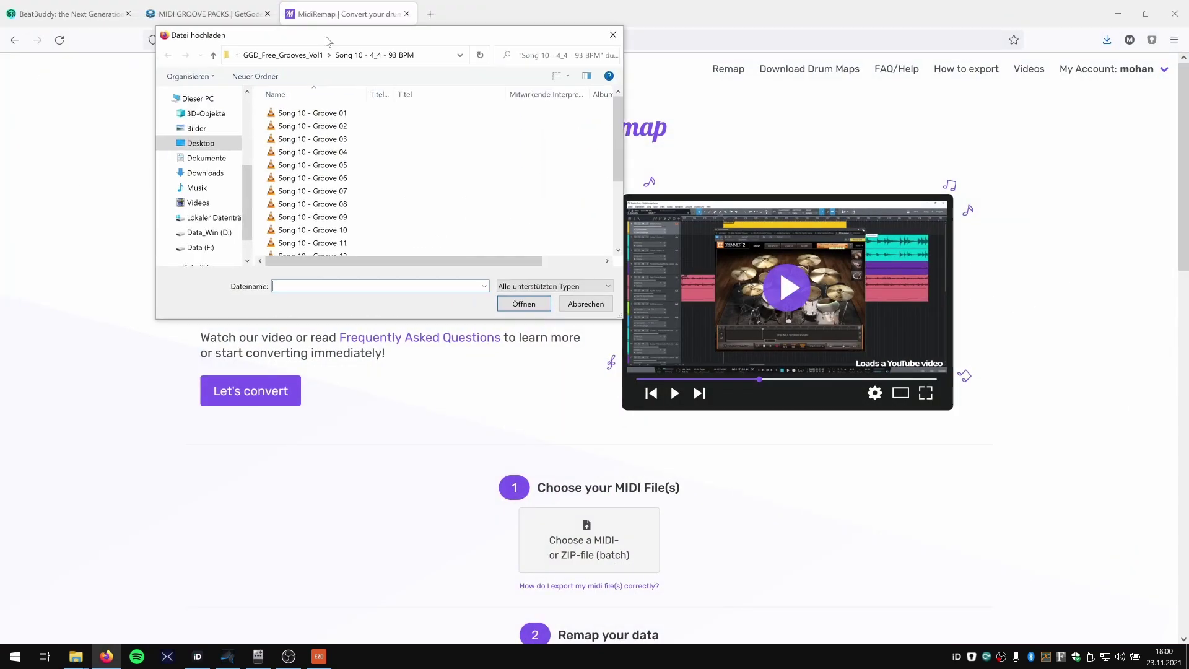
pyautogui.click(285, 147)
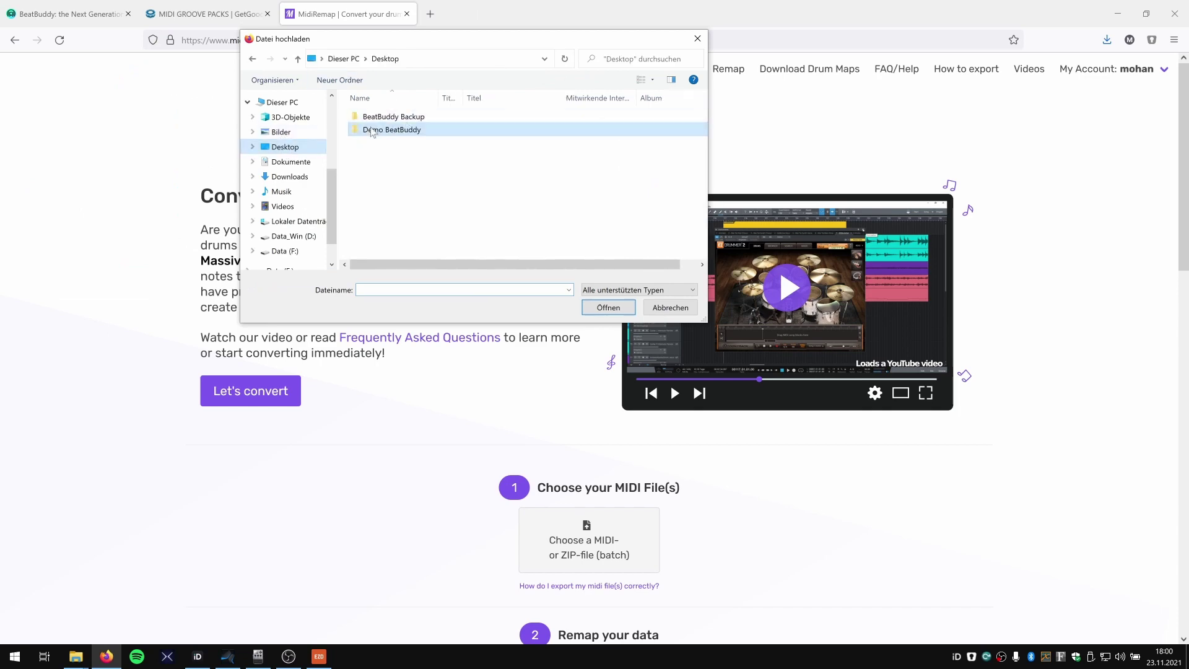
pyautogui.doubleClick(406, 129)
pyautogui.doubleClick(407, 156)
# Load the note mapping presets from Toontrack EZdrummer to BeatBuddy (by Singular Sound)
pyautogui.scroll(-4, 1026, 328)
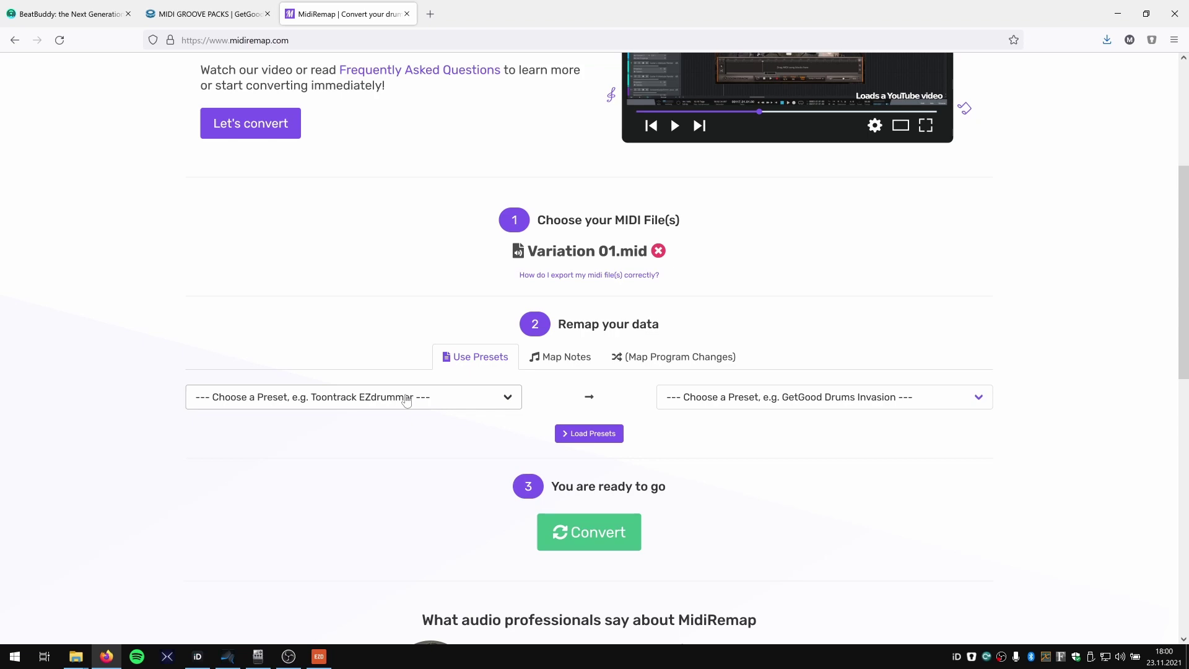
pyautogui.click(407, 401)
pyautogui.scroll(-3, 310, 336)
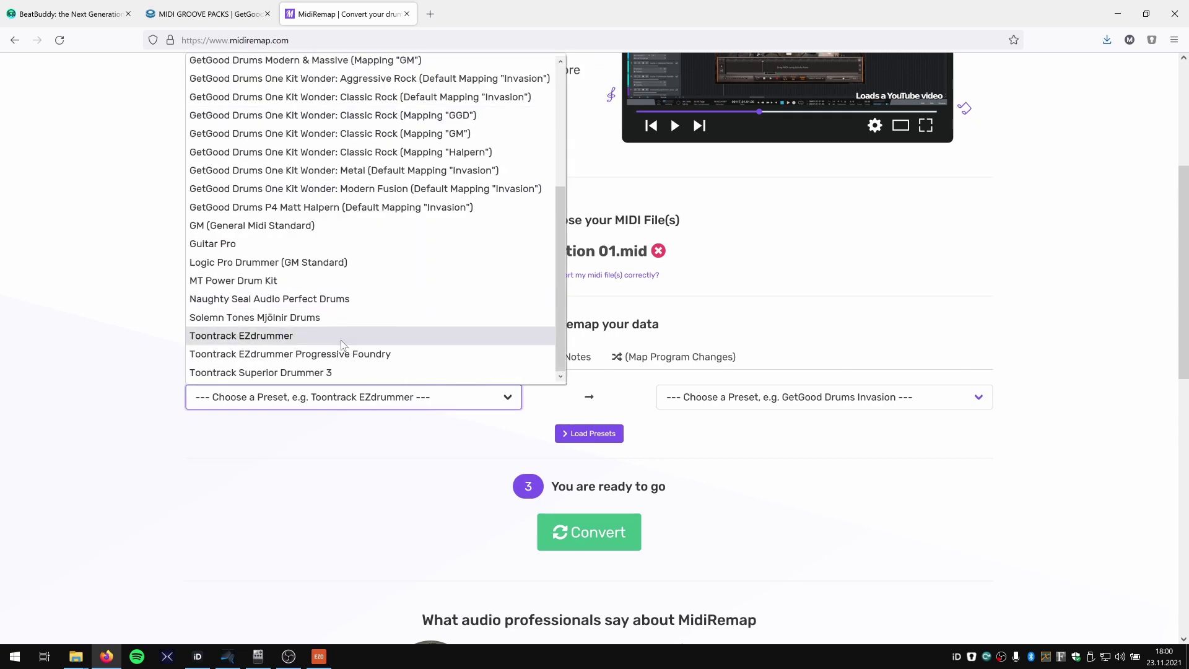
pyautogui.click(341, 341)
pyautogui.click(759, 395)
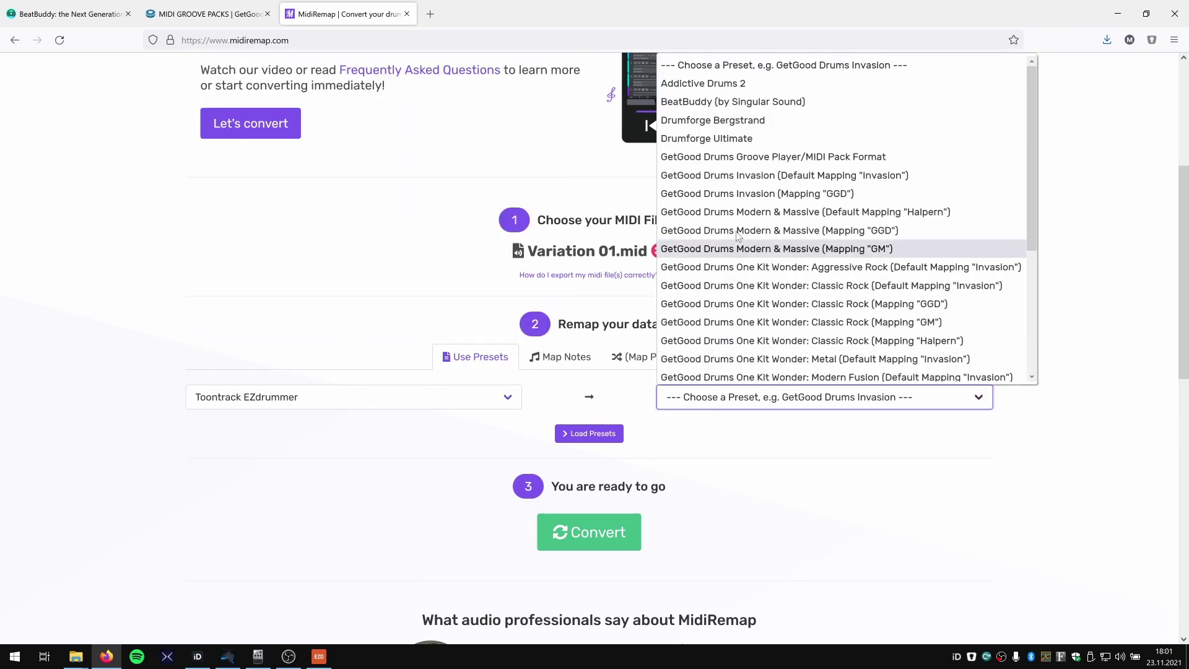
pyautogui.click(726, 104)
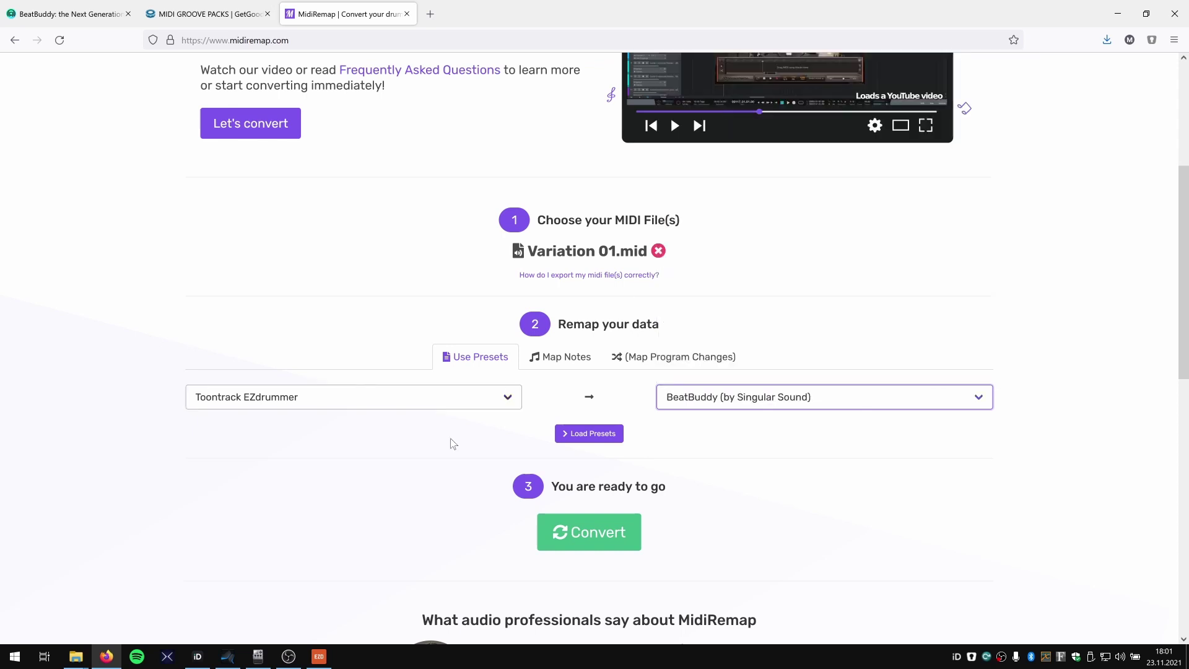
pyautogui.click(590, 433)
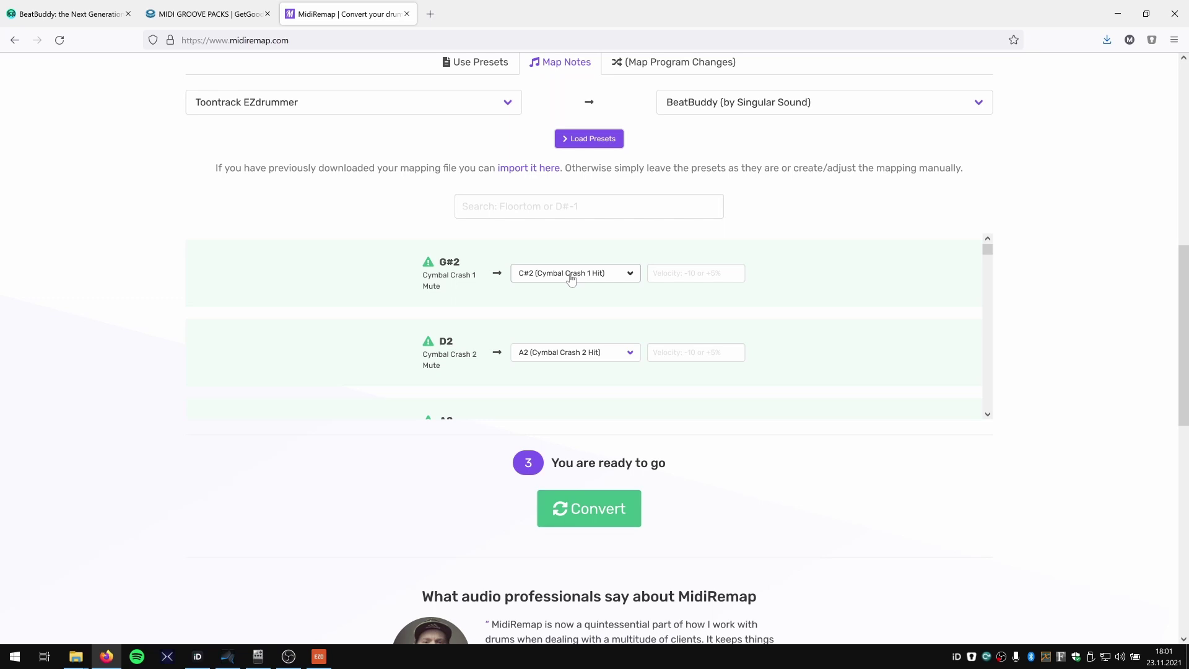
# Review the loaded note mapping, convert Variation 01.mid and save the converted file
pyautogui.scroll(-6, 637, 316)
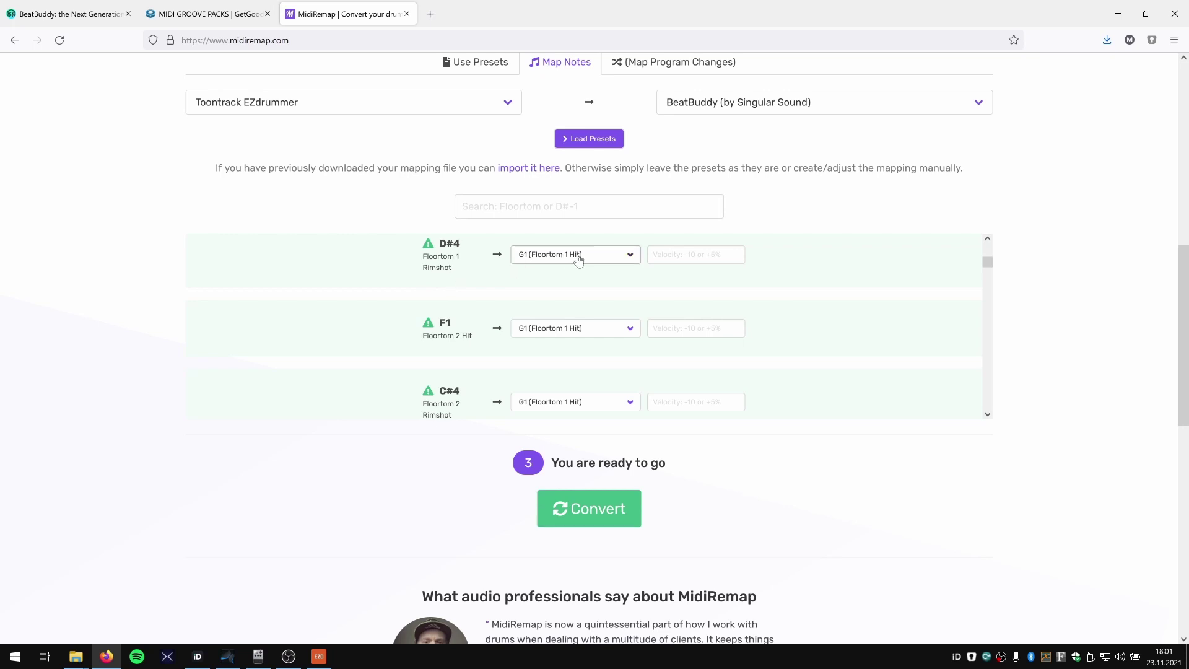
pyautogui.scroll(3, 753, 272)
pyautogui.click(578, 501)
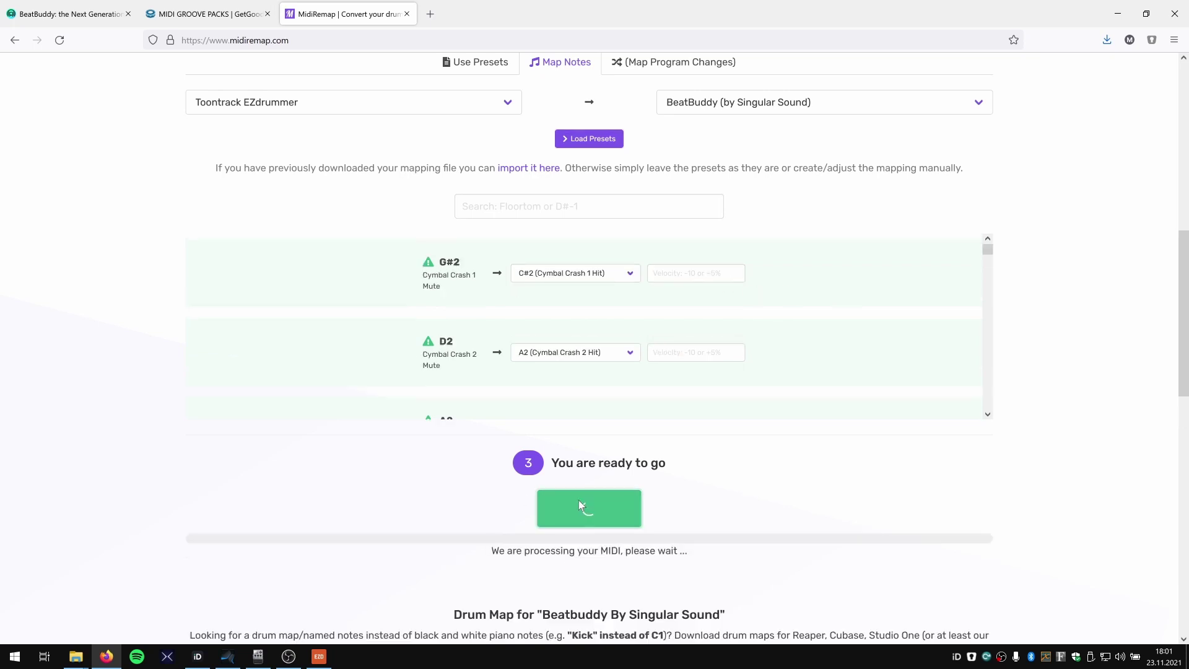
pyautogui.scroll(-1, 1021, 321)
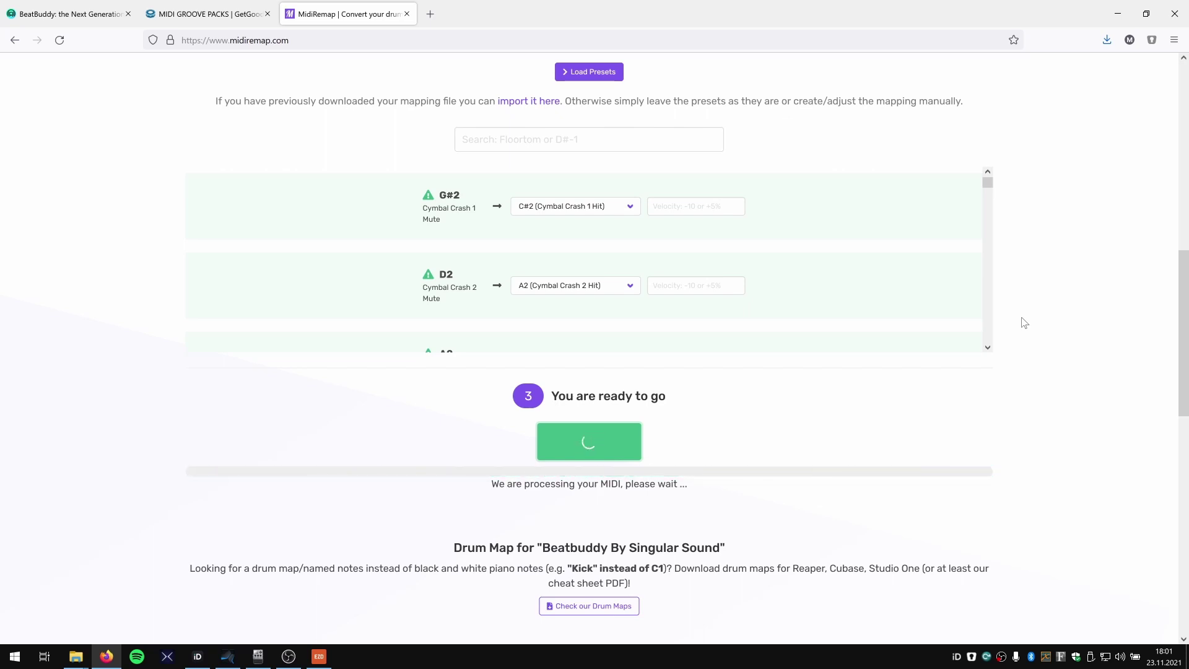
pyautogui.click(584, 262)
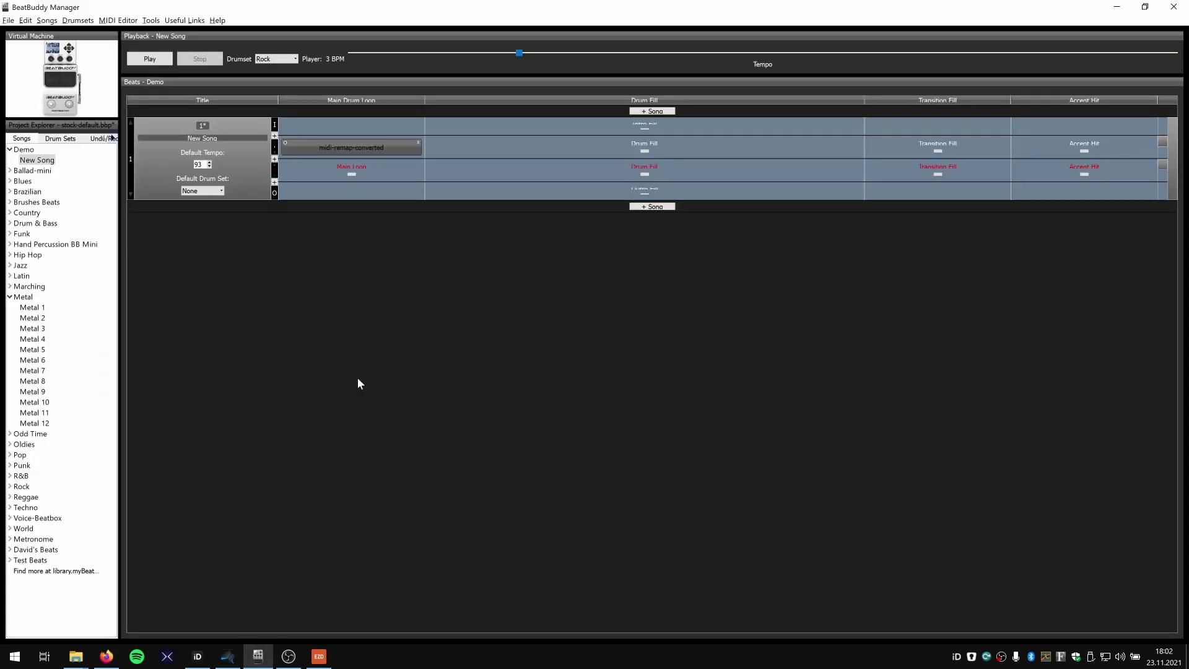
# Rename the midi-remap-converted file in the Downloads folder as ezdrummer
pyautogui.moveTo(76, 657)
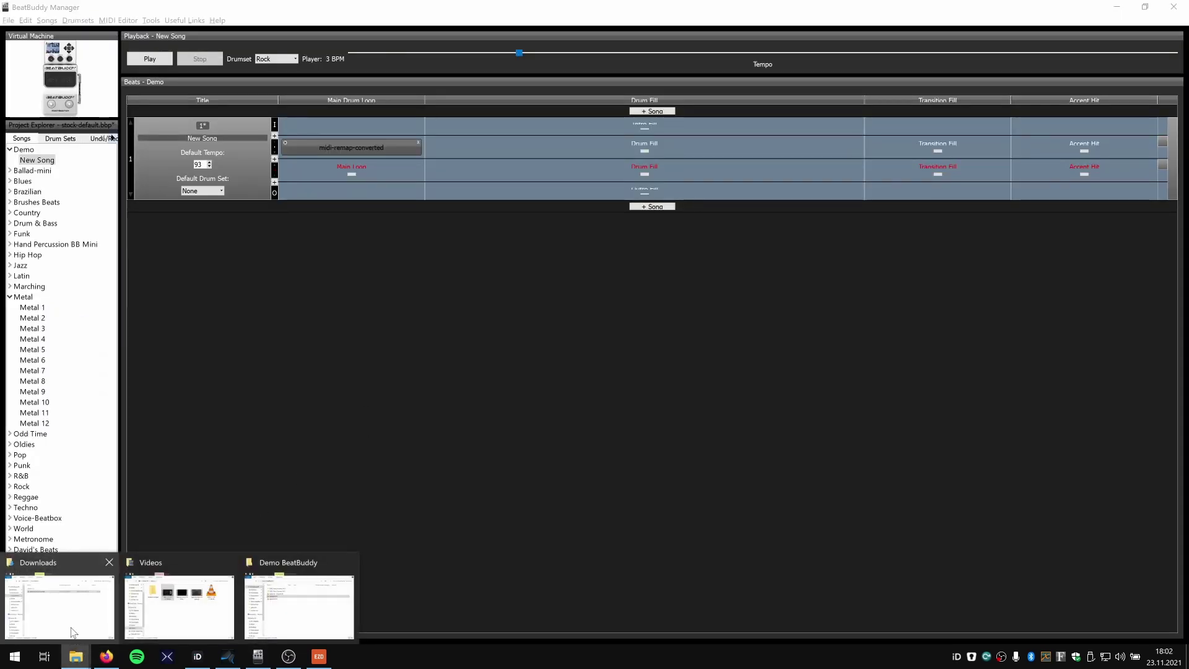
pyautogui.click(59, 601)
pyautogui.rightClick(735, 380)
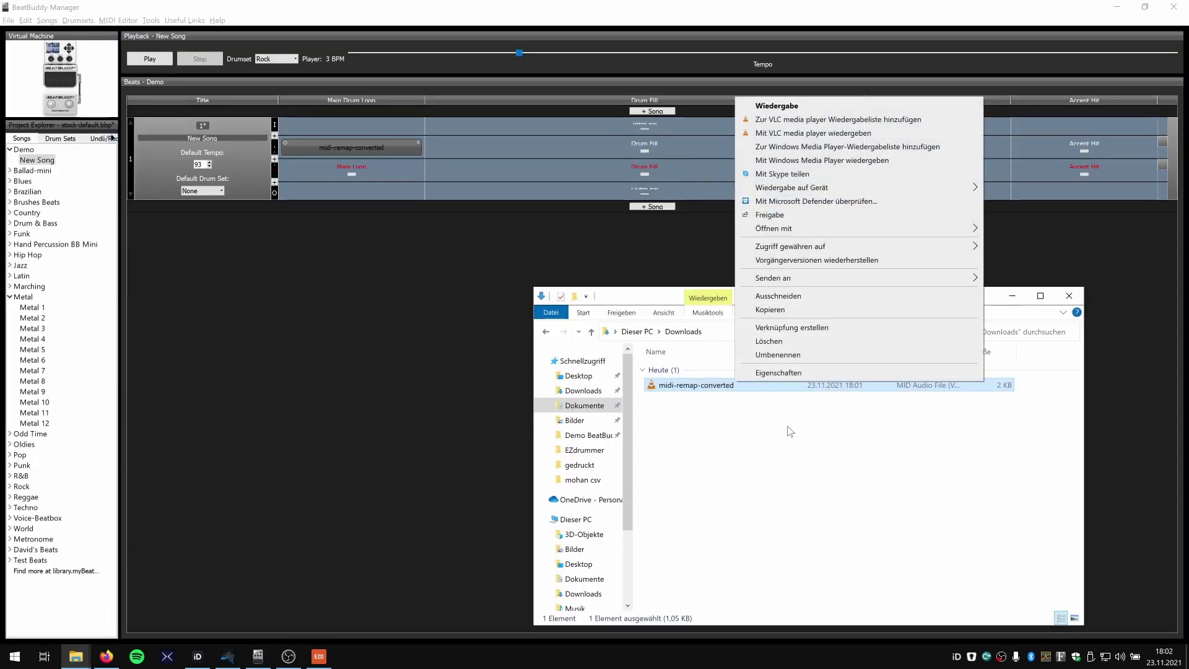
pyautogui.click(778, 354)
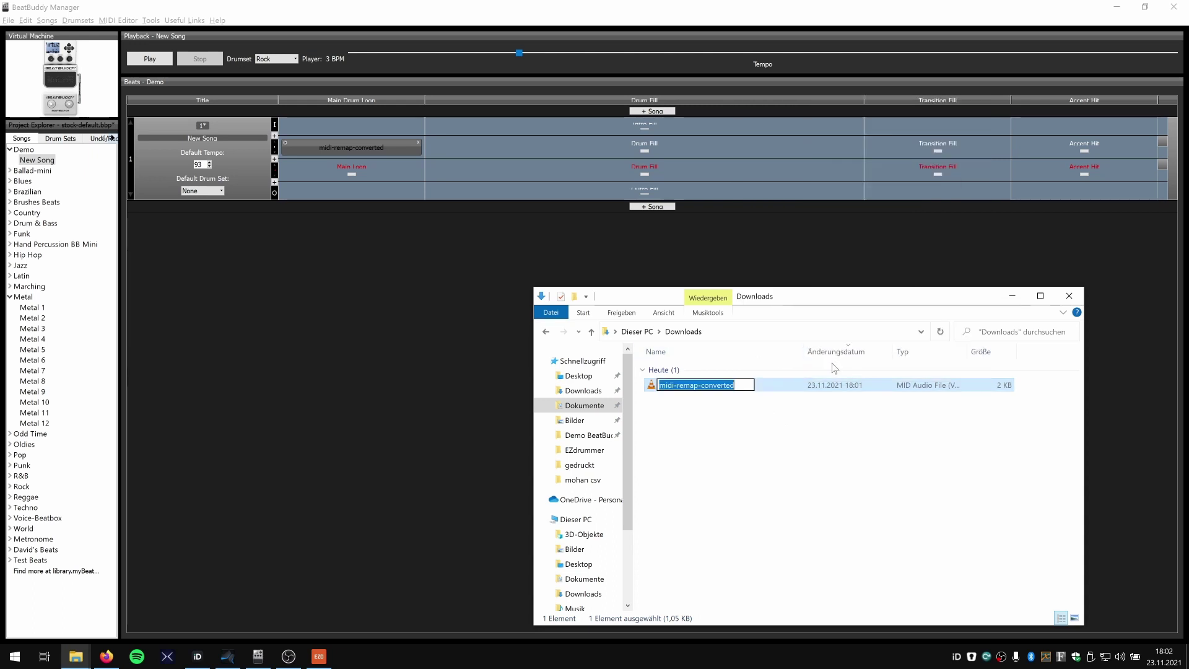
pyautogui.write('ezdrummer')
pyautogui.press('Return')
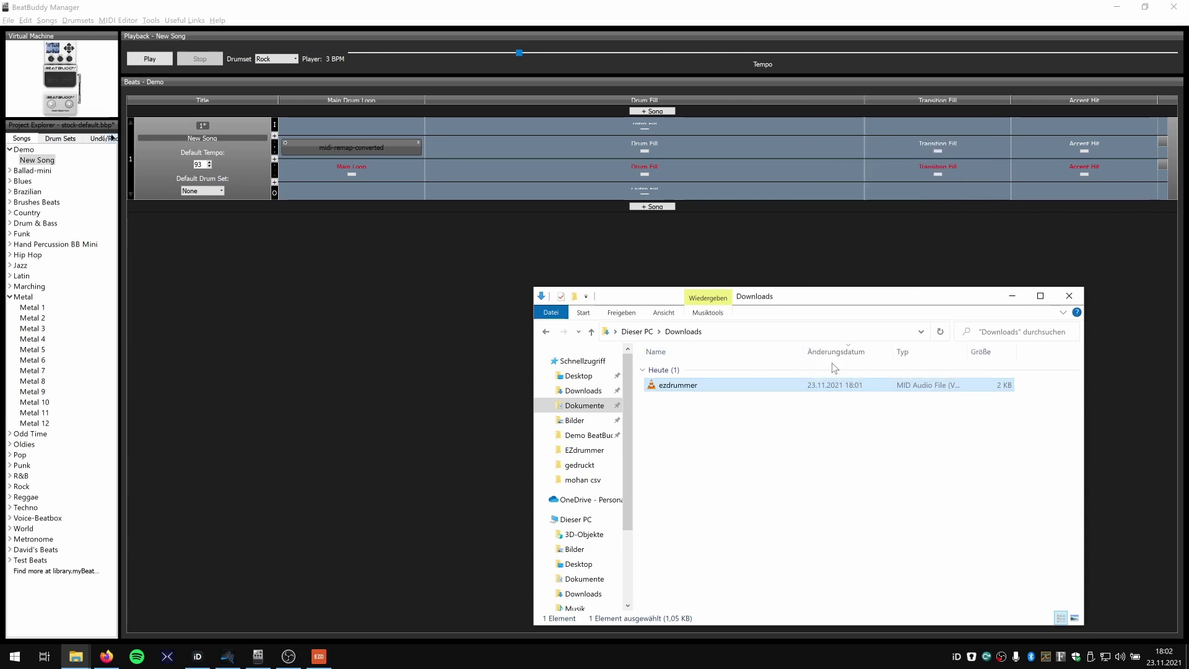
# Import the ezdrummer file as the main loop of the song's second part in BeatBuddy Manager and preview it
pyautogui.moveTo(688, 385); pyautogui.dragTo(359, 173)
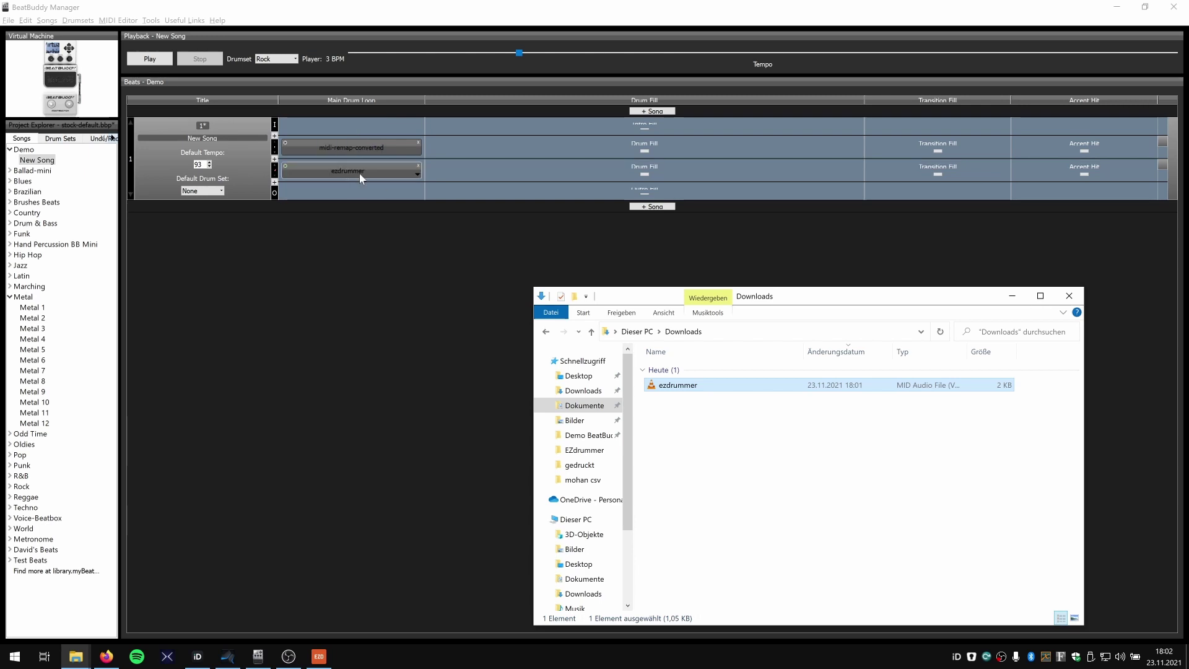
pyautogui.click(358, 250)
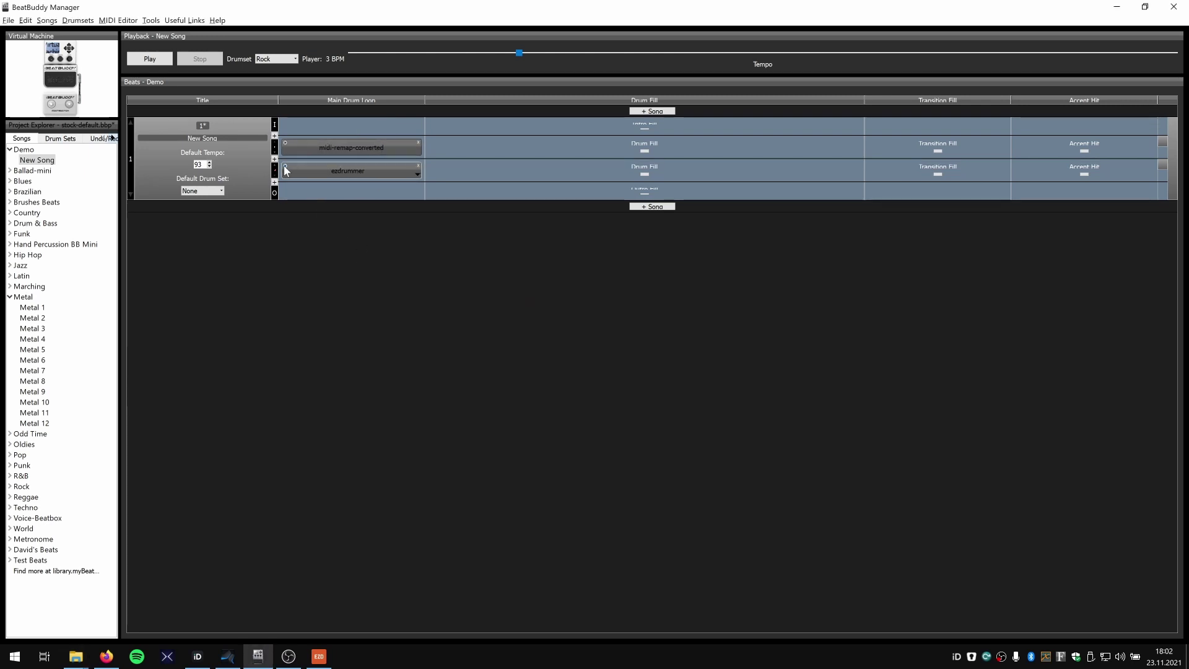
pyautogui.press('space')
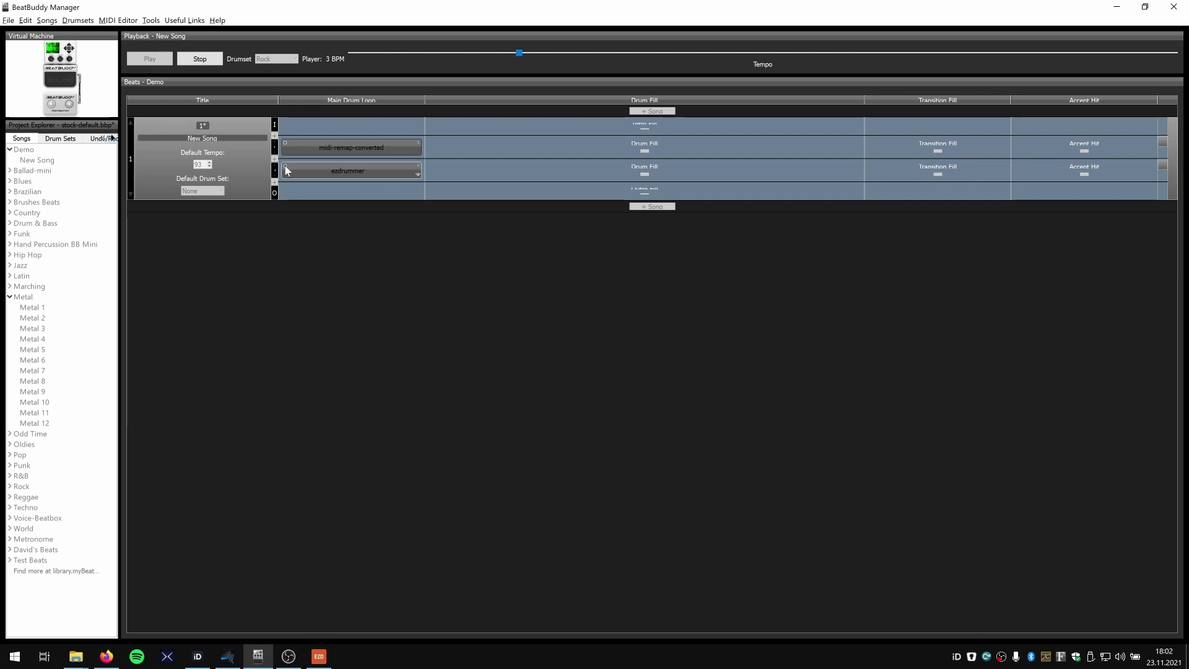
pyautogui.click(195, 60)
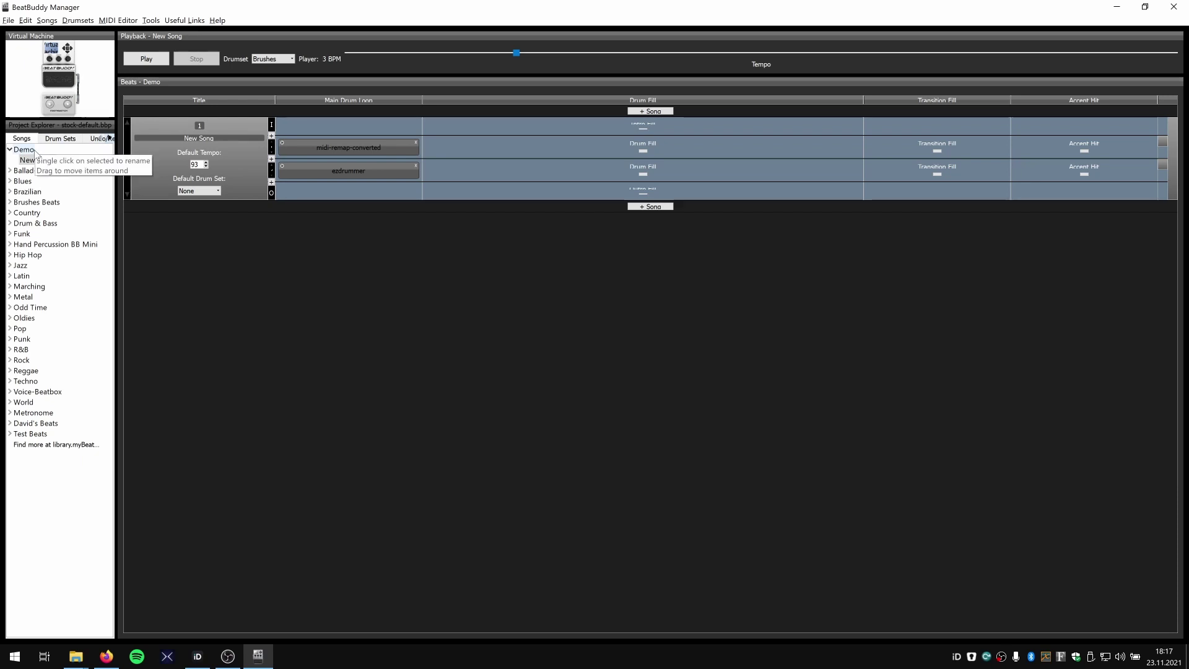
# Synchronize the project containing the new song to the E:/ drive
pyautogui.click(9, 21)
pyautogui.click(37, 108)
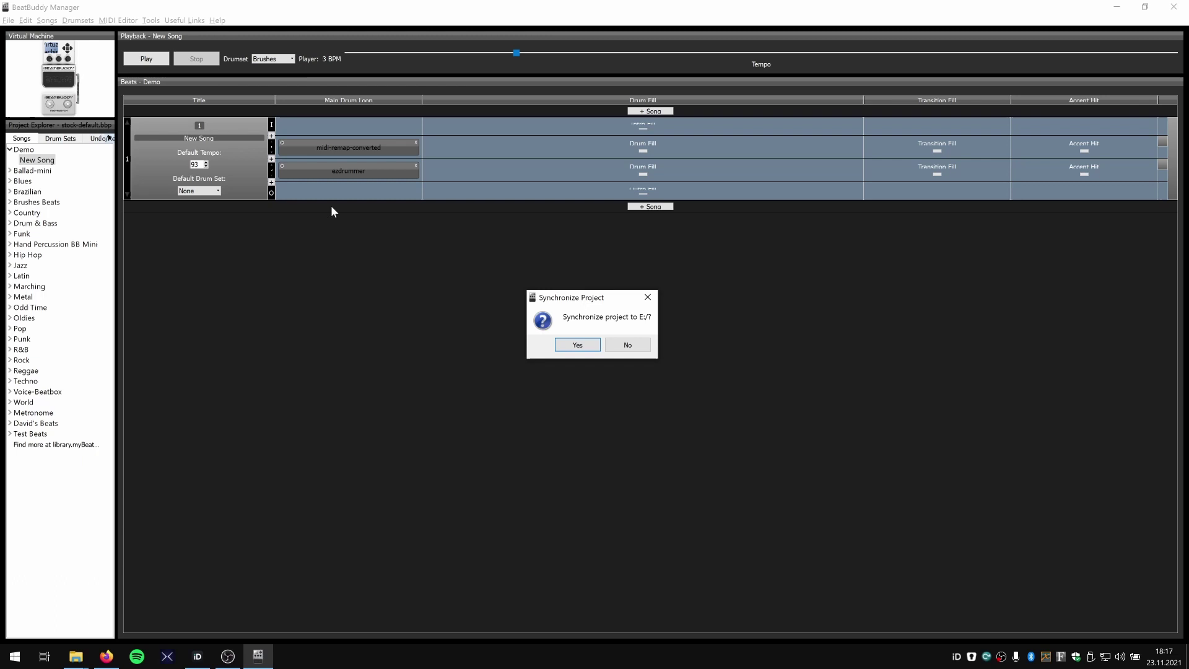
pyautogui.click(586, 349)
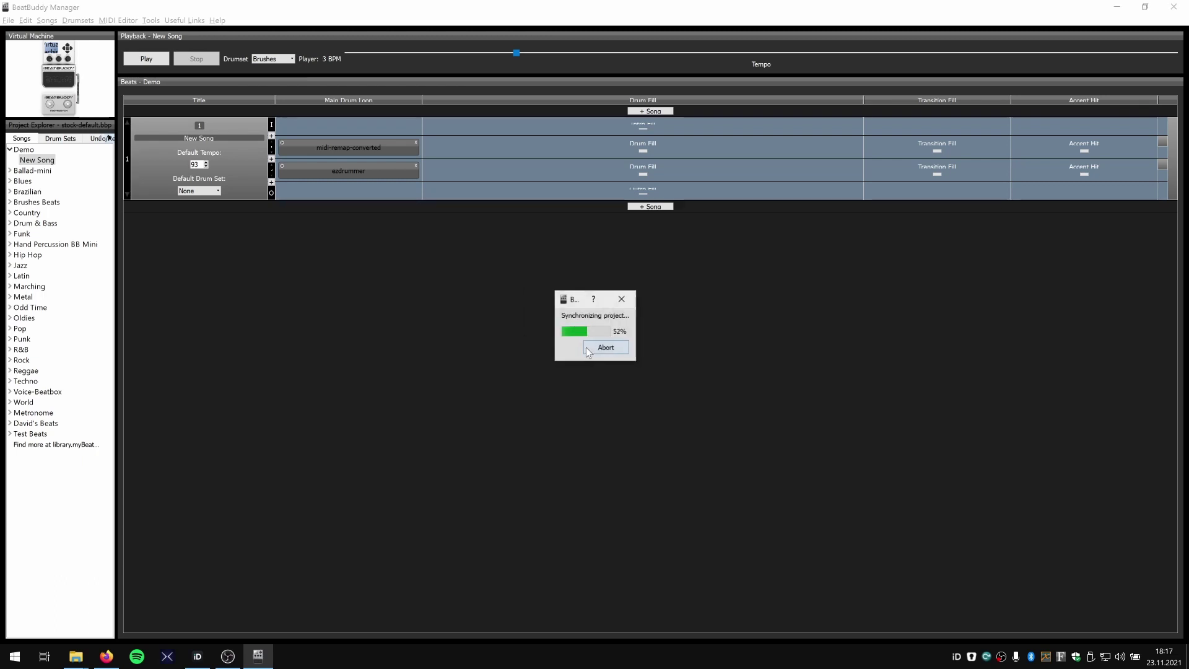